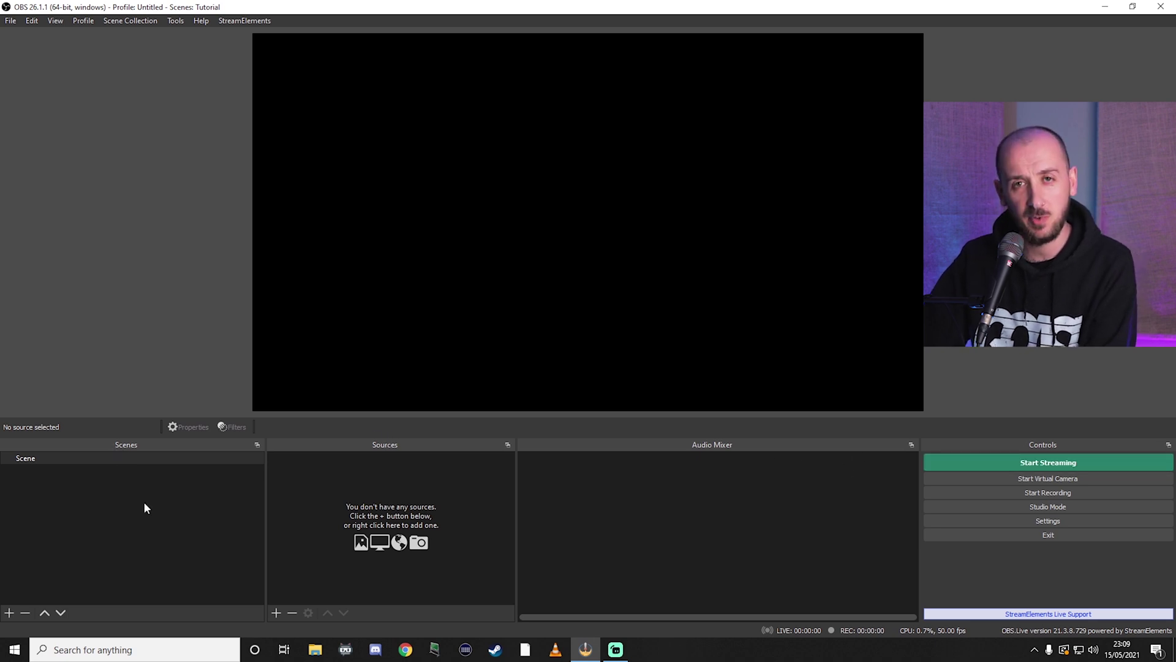
Step: With 'Scene' selected, open the Stream settings, keeping Twitch with the Auto (Recommended) server
{"action": "left_click", "coordinate": [117, 455]}
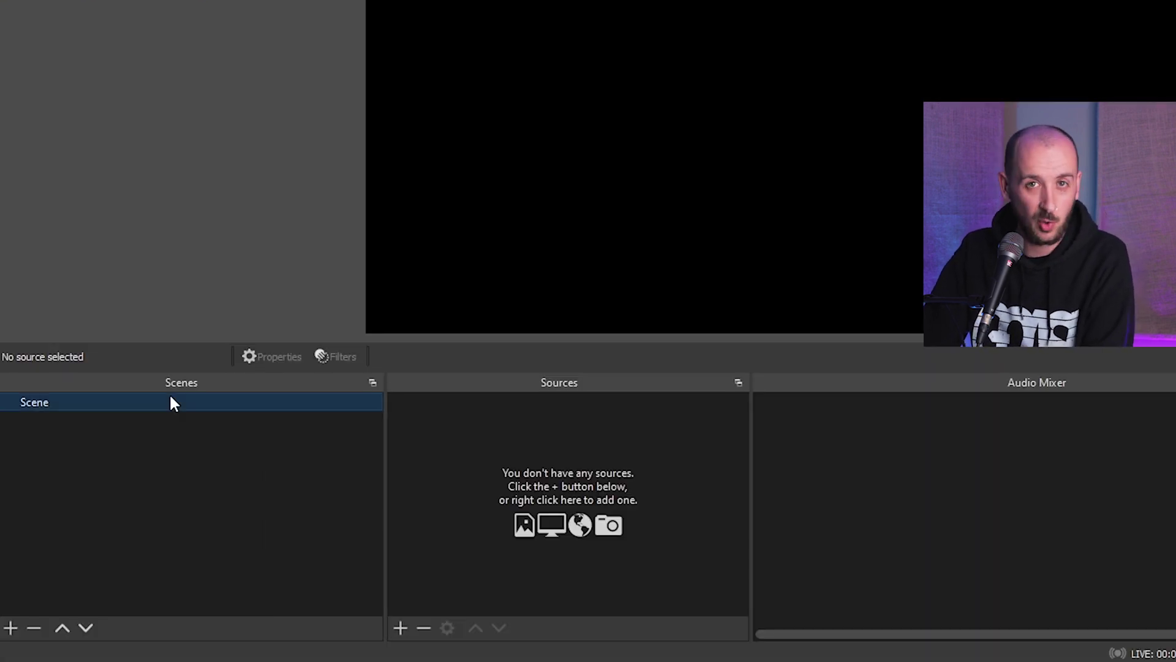
{"action": "left_click", "coordinate": [669, 413]}
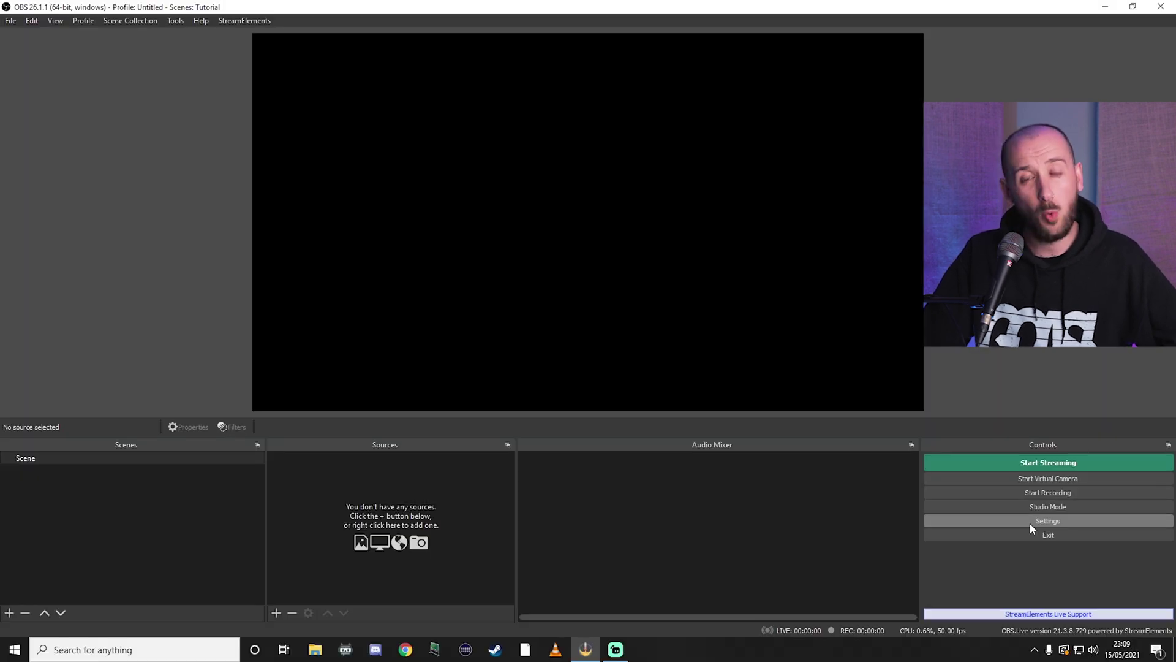
{"action": "left_click", "coordinate": [1030, 524]}
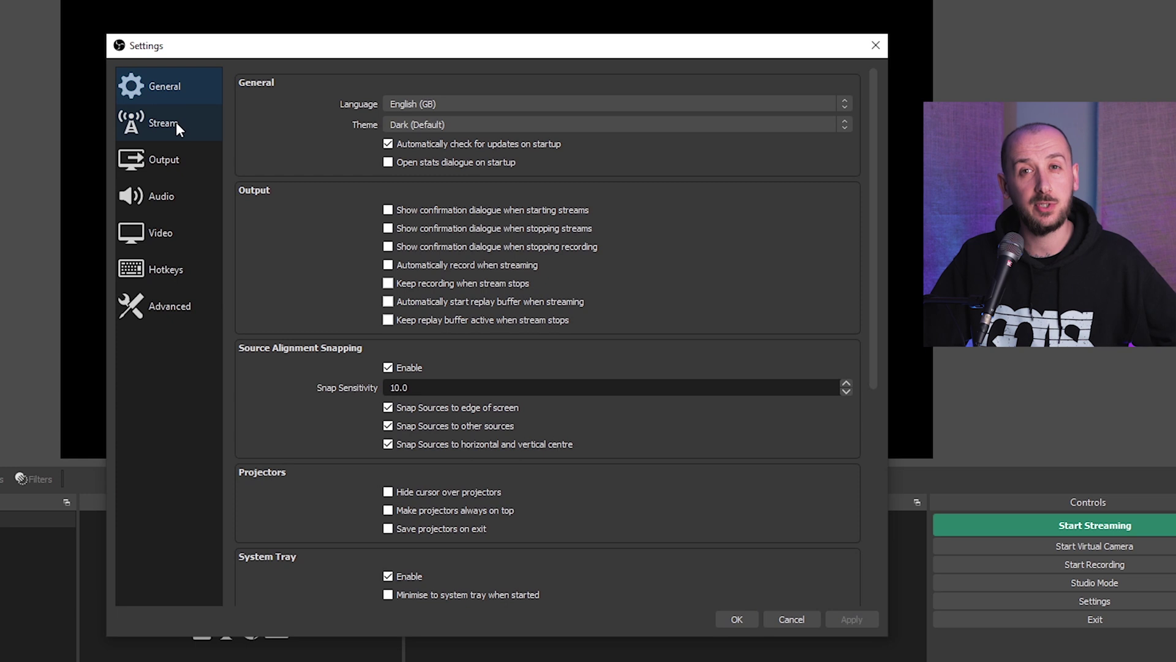
{"action": "left_click", "coordinate": [175, 124]}
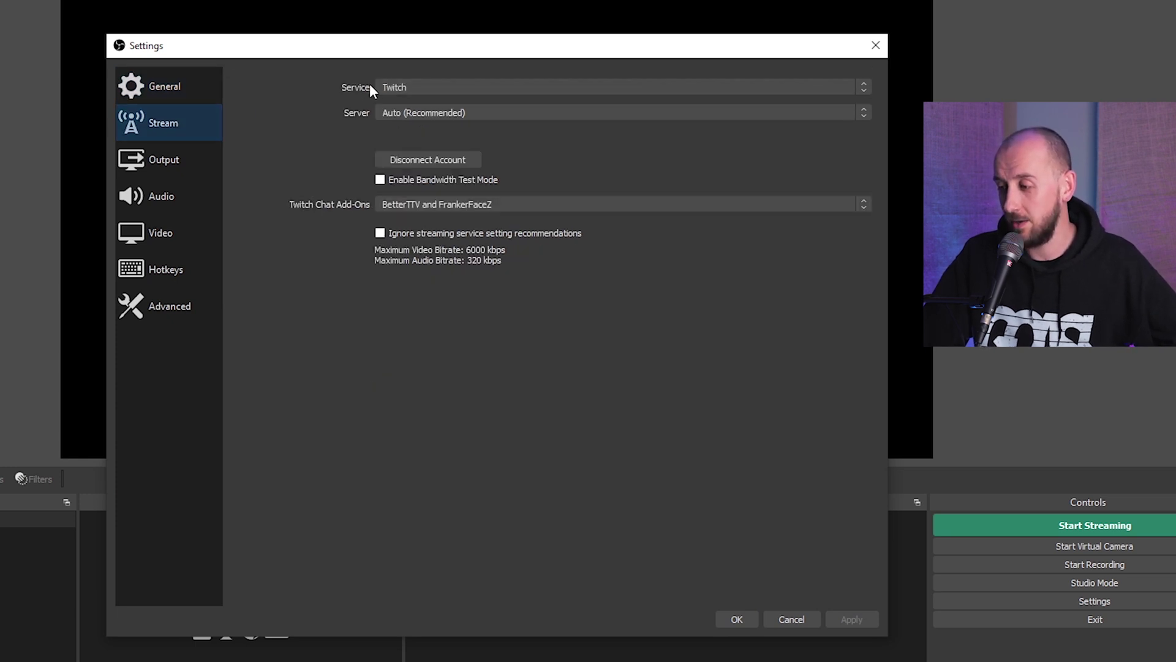
{"action": "left_click", "coordinate": [405, 87]}
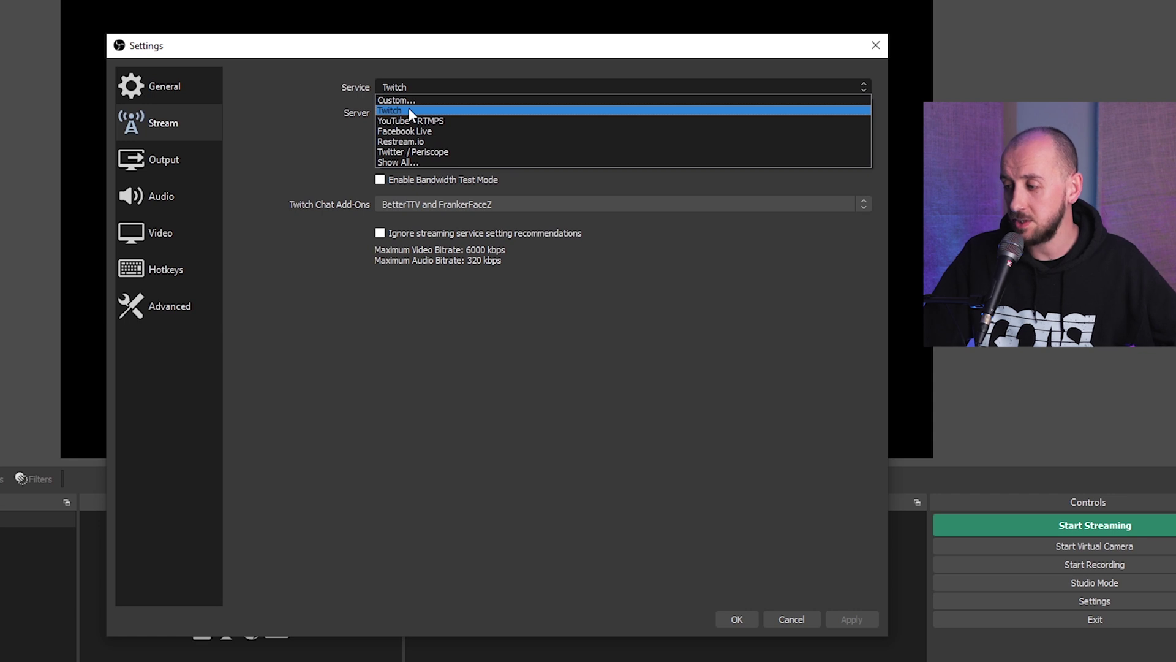
{"action": "left_click", "coordinate": [410, 111]}
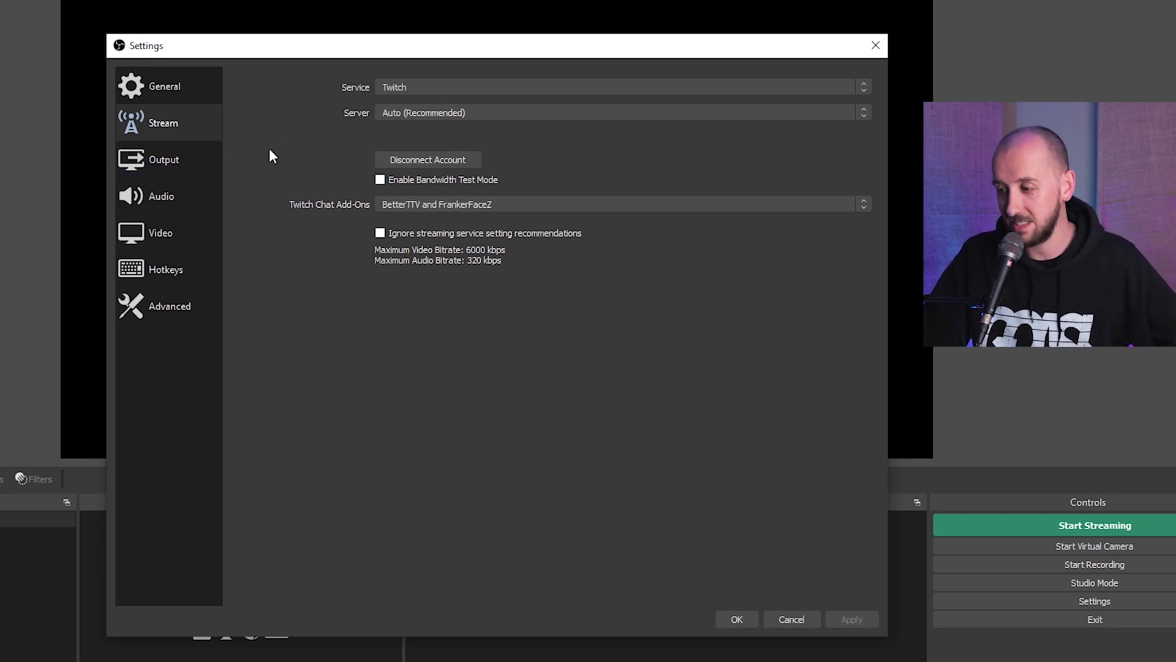
Step: Switch Output Mode to Simple and back to Advanced (NVENC, 6000 Kbps CBR)
{"action": "left_click", "coordinate": [182, 159]}
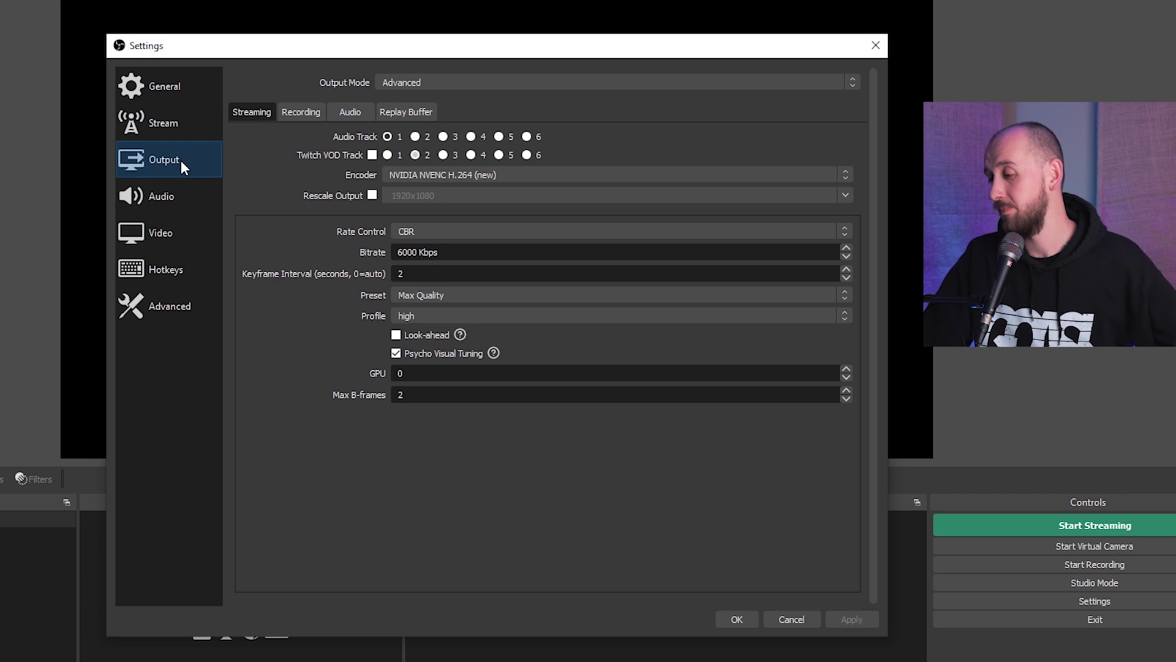
{"action": "left_click", "coordinate": [413, 82]}
{"action": "left_click", "coordinate": [406, 93]}
{"action": "left_click", "coordinate": [413, 82]}
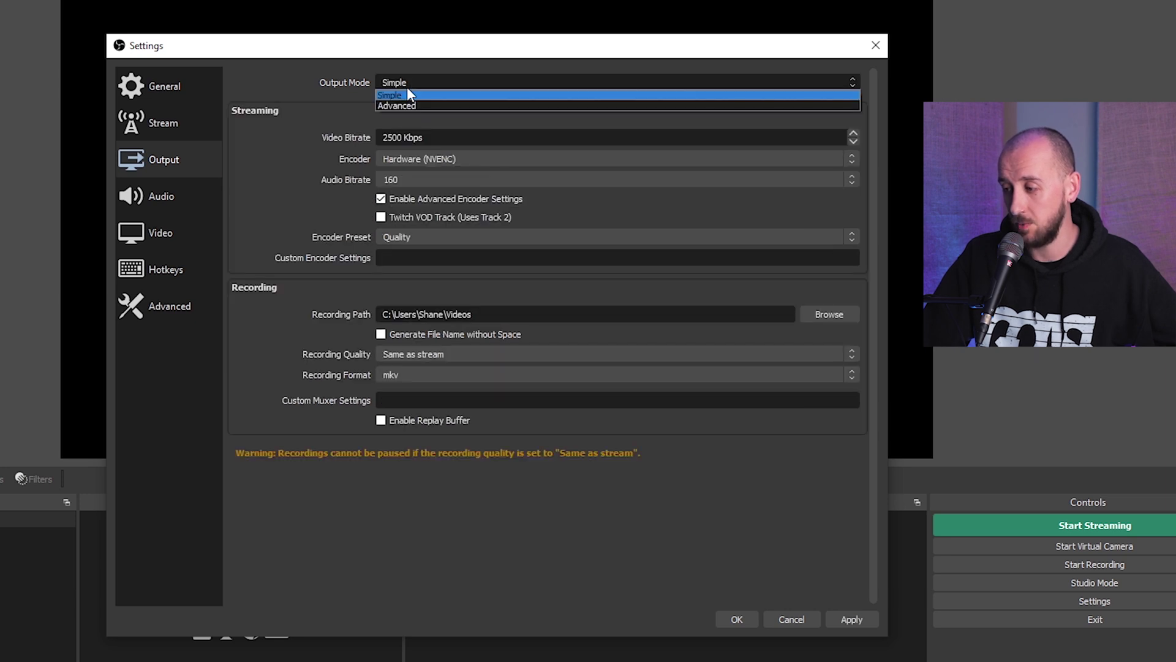
{"action": "left_click", "coordinate": [396, 102]}
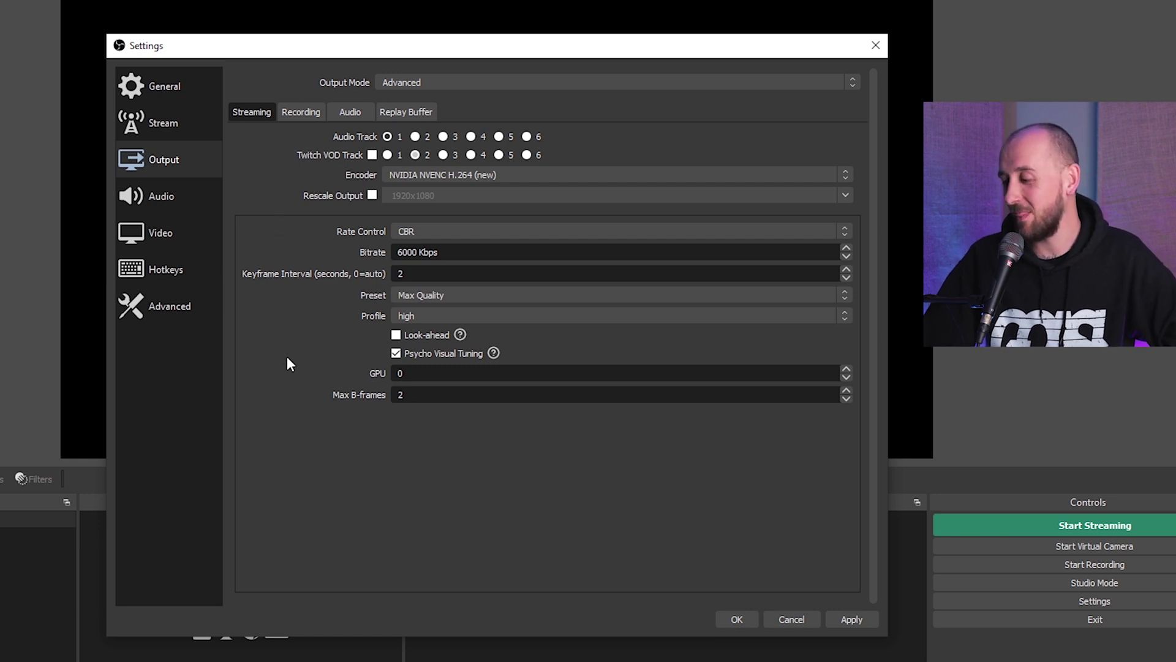
{"action": "left_click", "coordinate": [179, 225]}
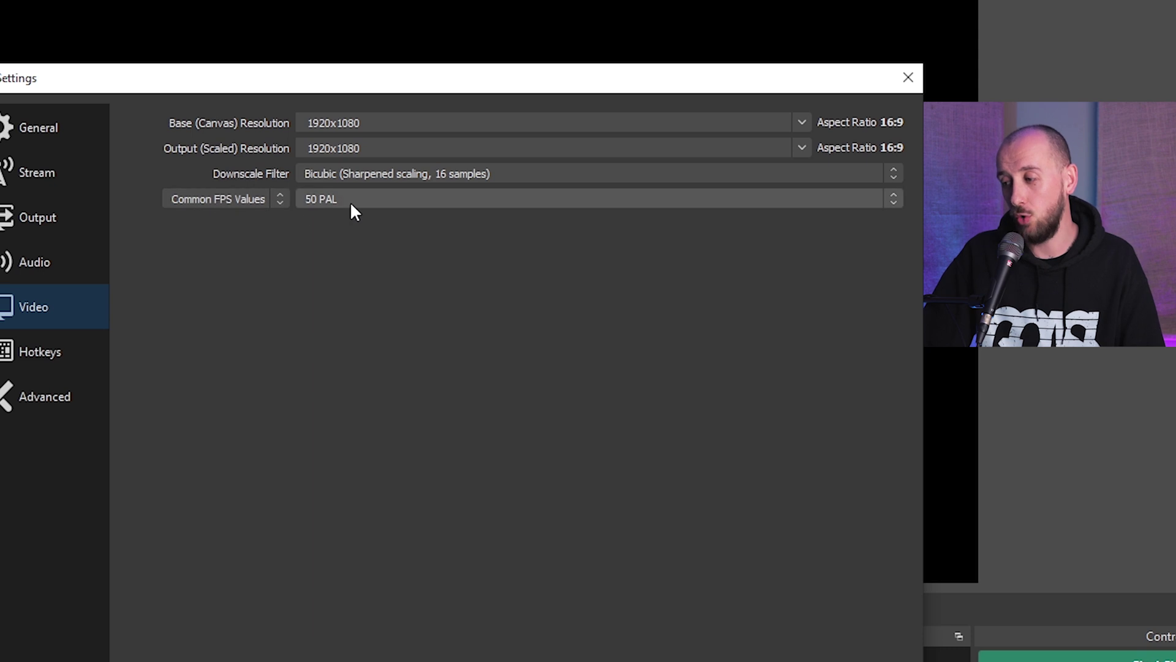
Step: Keep the Common FPS Value at 50 PAL with 1920x1080 resolution
{"action": "left_click", "coordinate": [333, 202]}
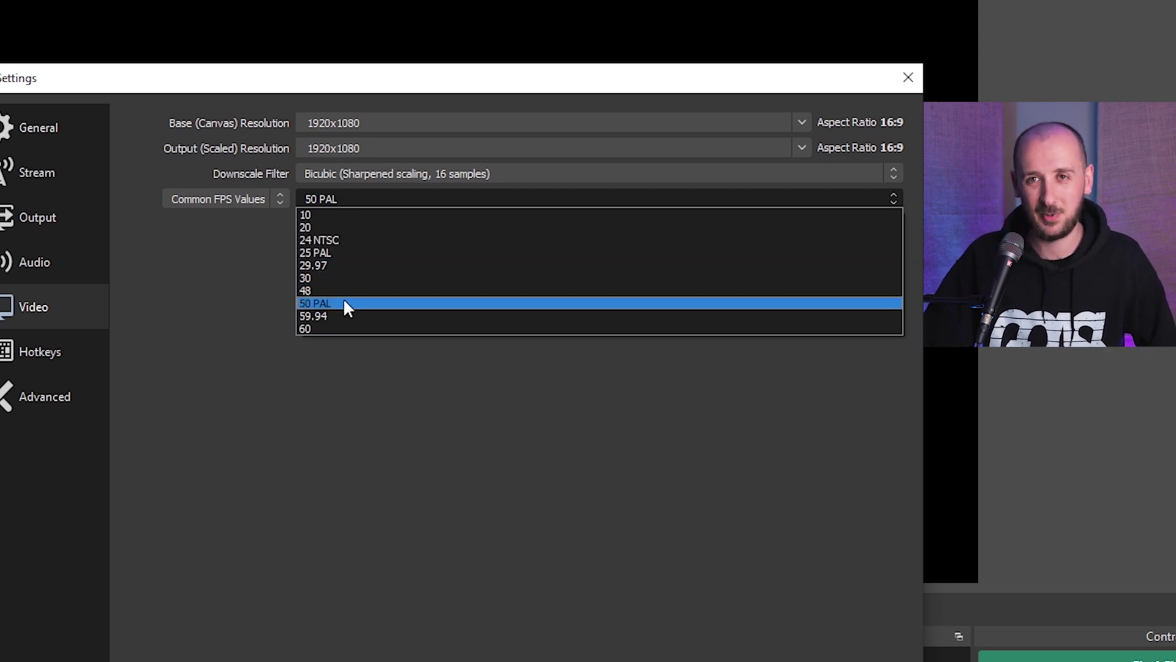
{"action": "left_click", "coordinate": [347, 304]}
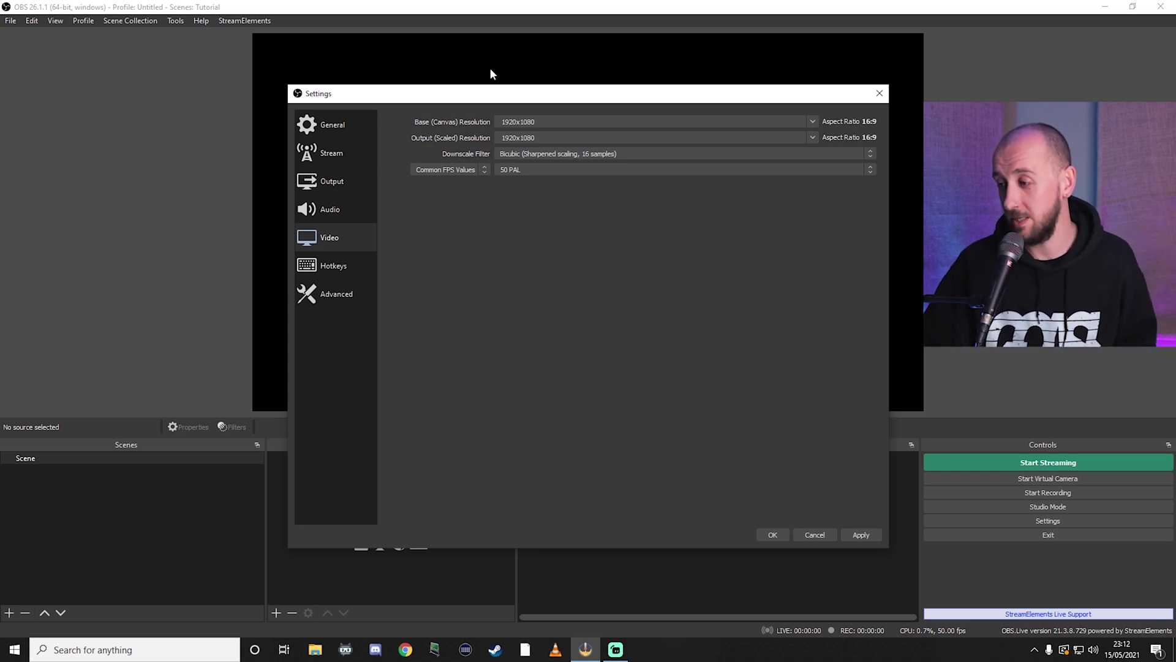
{"action": "left_click_drag", "start_coordinate": [482, 95], "coordinate": [448, 38]}
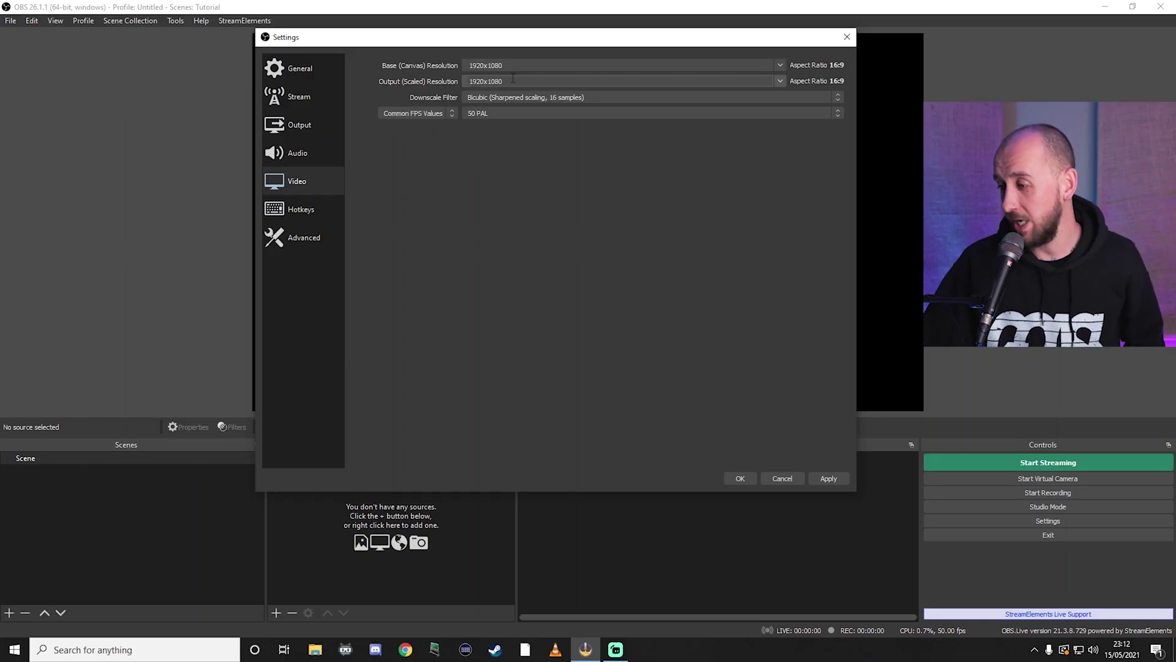
{"action": "left_click", "coordinate": [779, 80]}
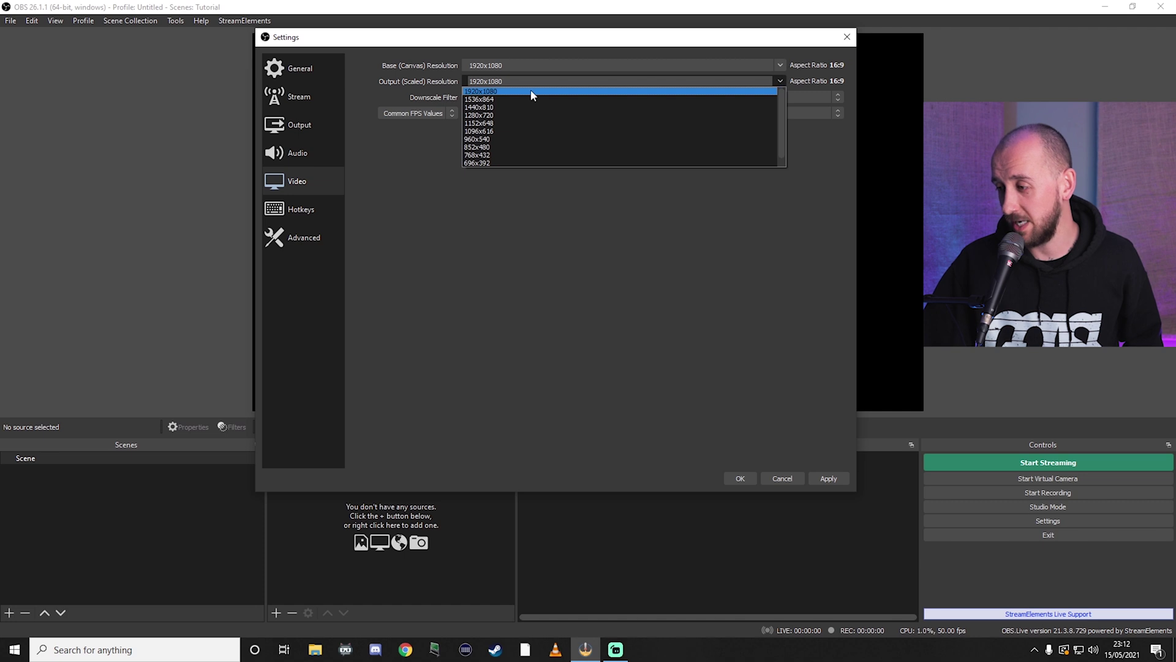
{"action": "left_click", "coordinate": [486, 116]}
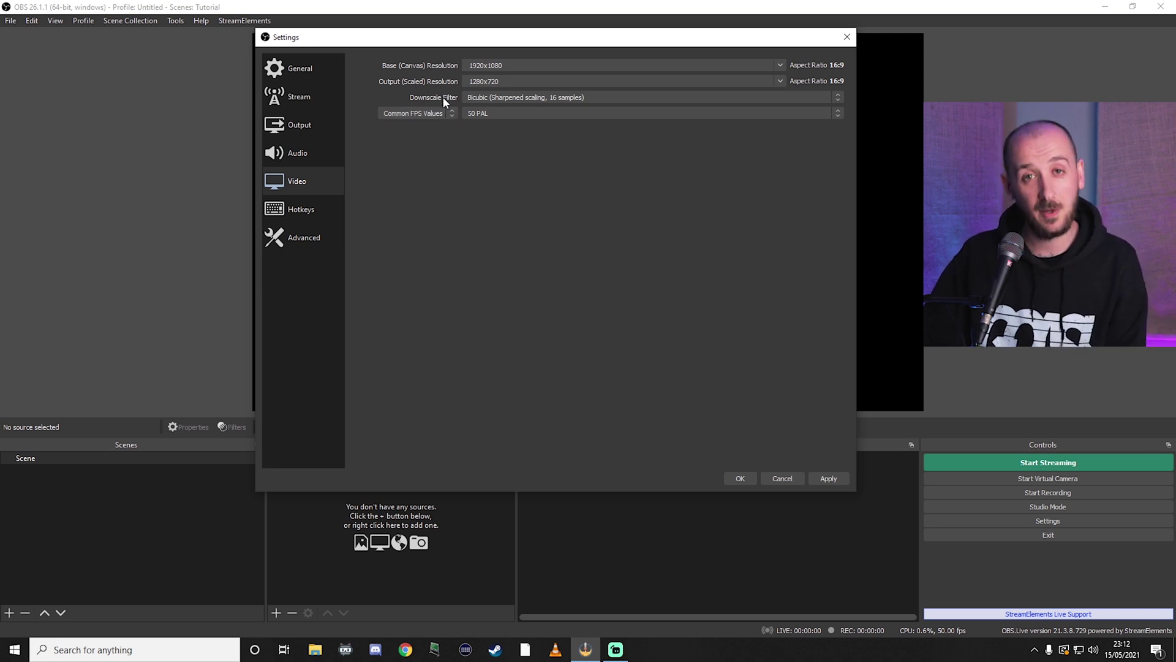
{"action": "left_click", "coordinate": [518, 99]}
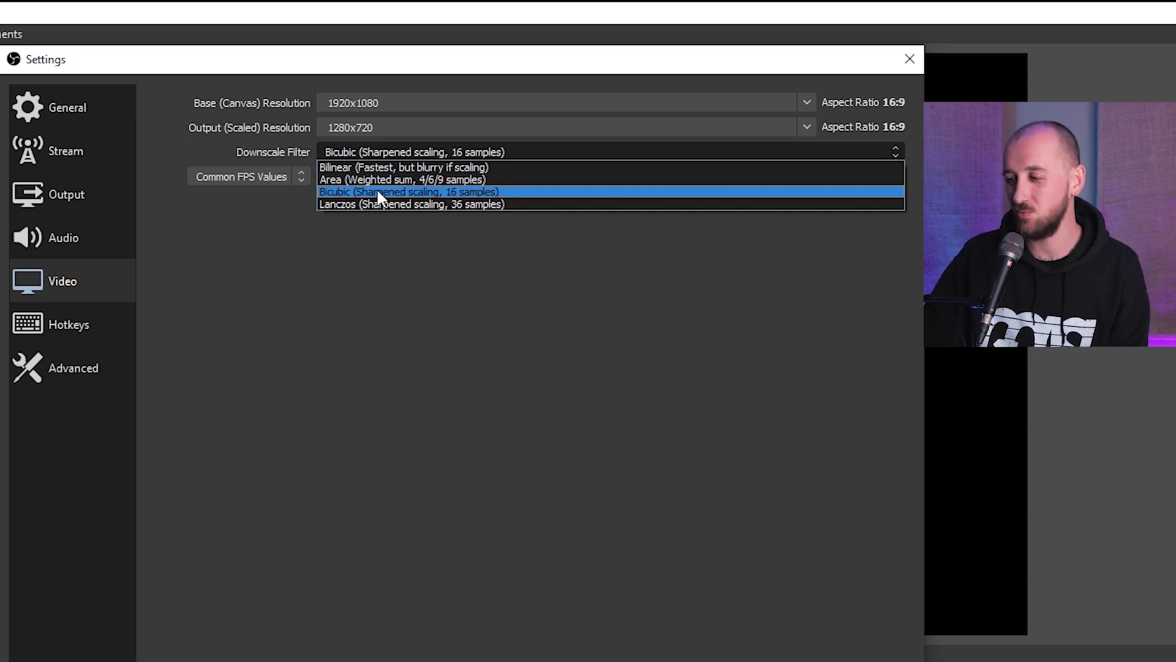
{"action": "left_click", "coordinate": [377, 192]}
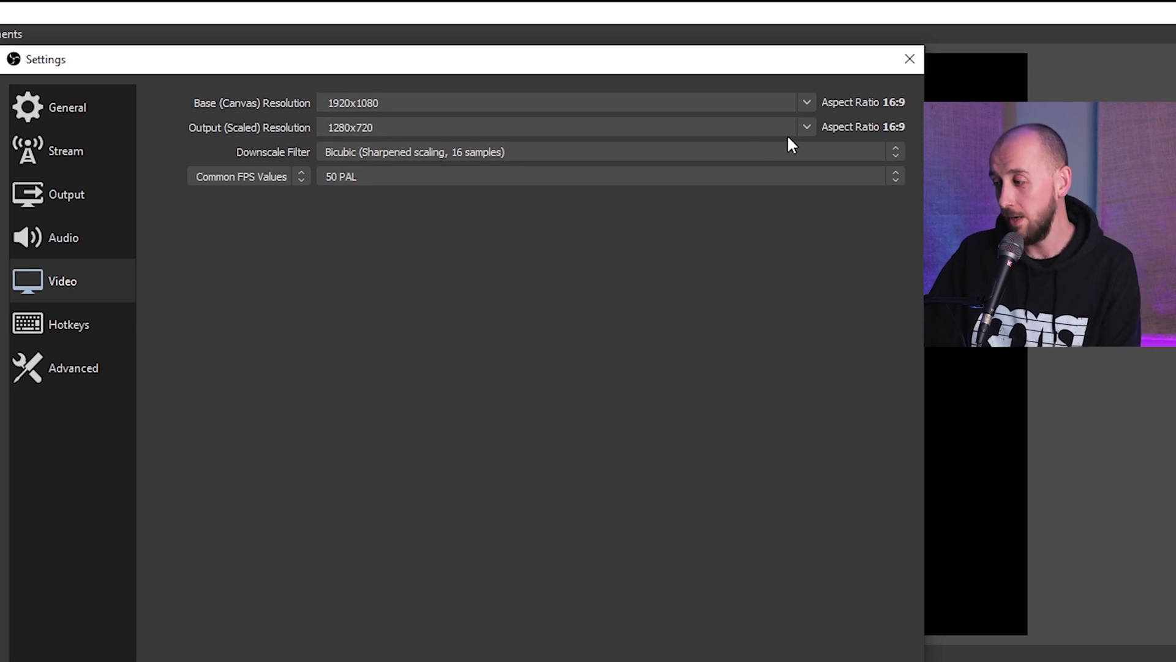
{"action": "left_click", "coordinate": [807, 127]}
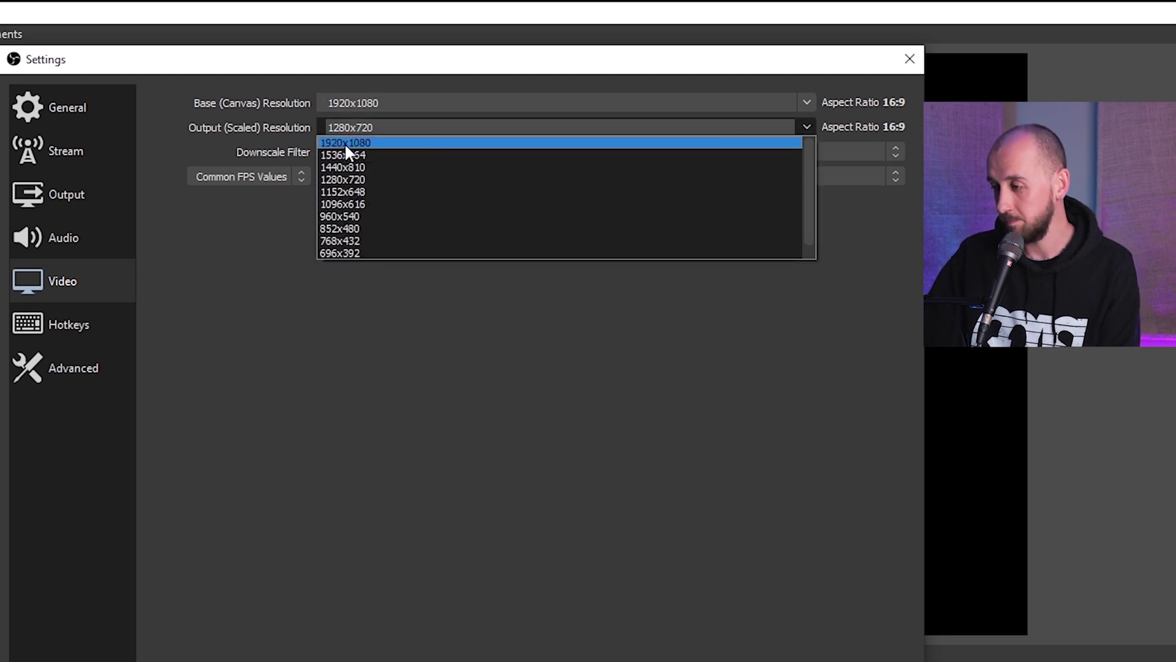
{"action": "left_click", "coordinate": [344, 142]}
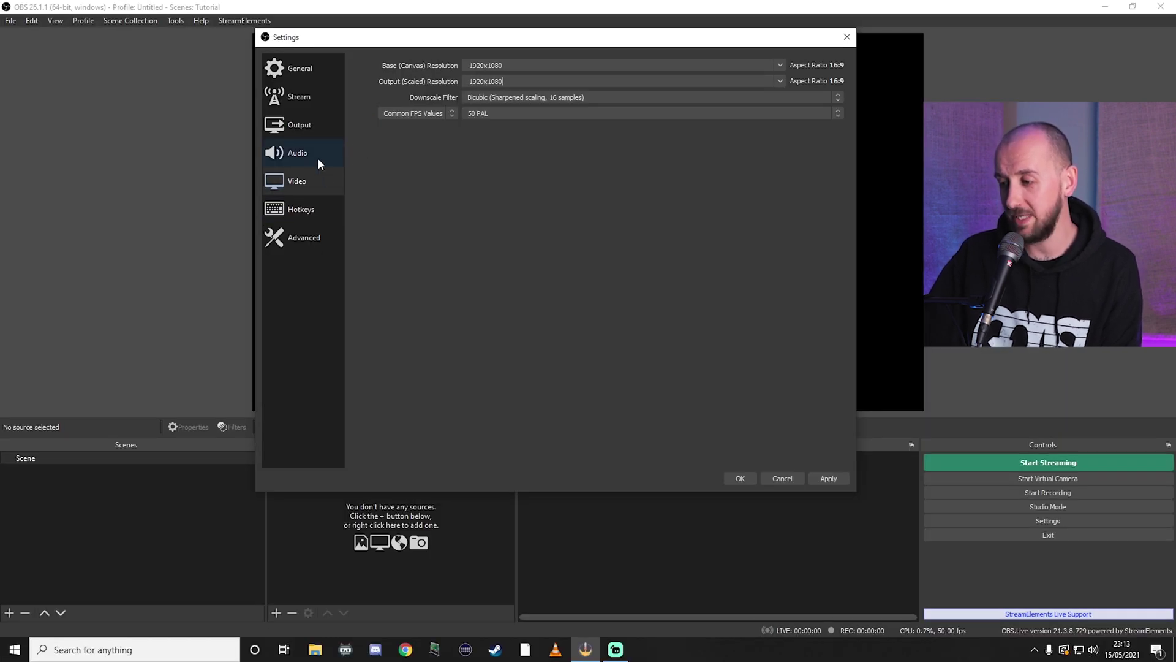
Step: Review the Audio, Output, Stream, General and Video pages, then apply and save the settings
{"action": "left_click", "coordinate": [315, 150]}
{"action": "left_click", "coordinate": [312, 123]}
{"action": "left_click", "coordinate": [315, 96]}
{"action": "left_click", "coordinate": [310, 68]}
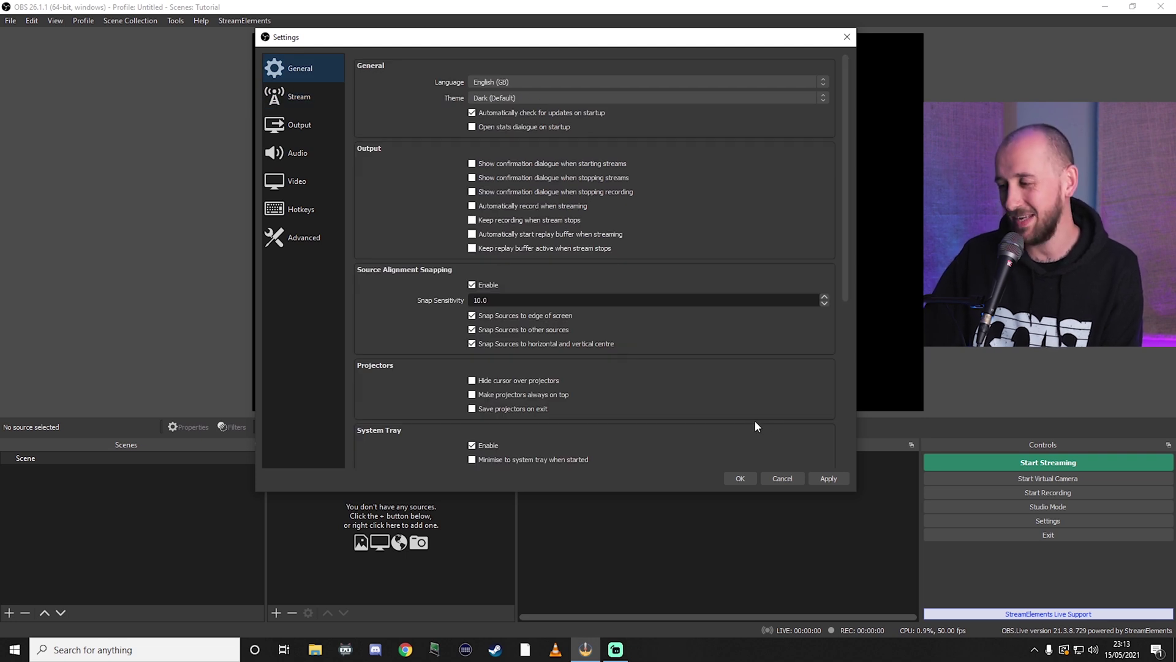
{"action": "left_click", "coordinate": [326, 95]}
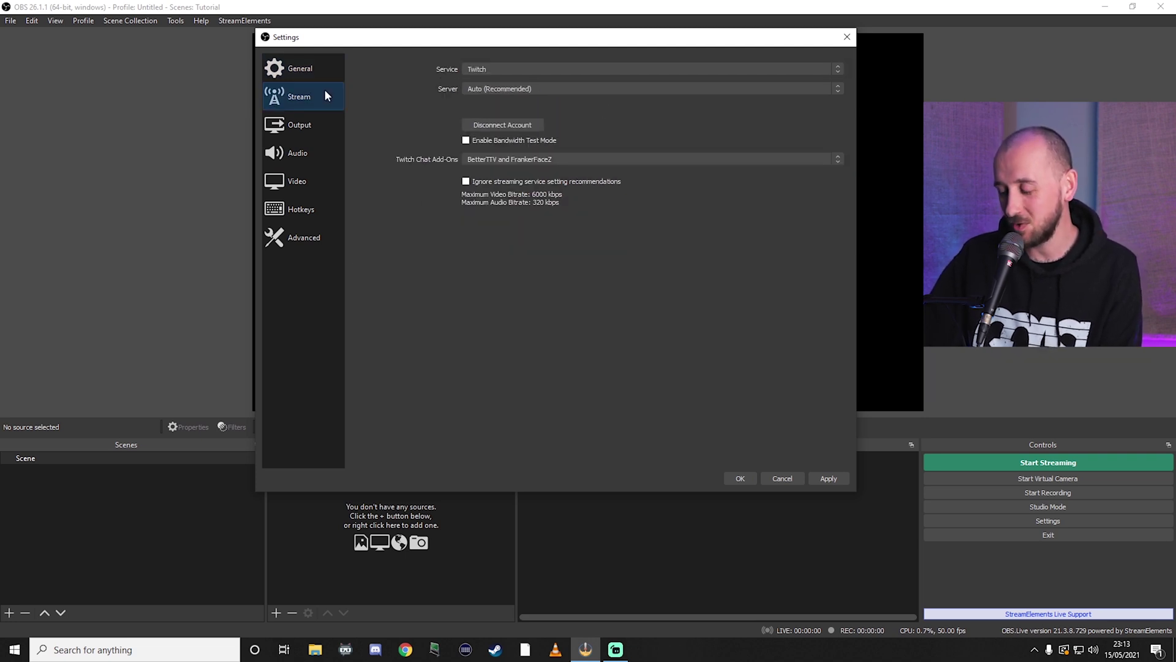
{"action": "left_click", "coordinate": [318, 125]}
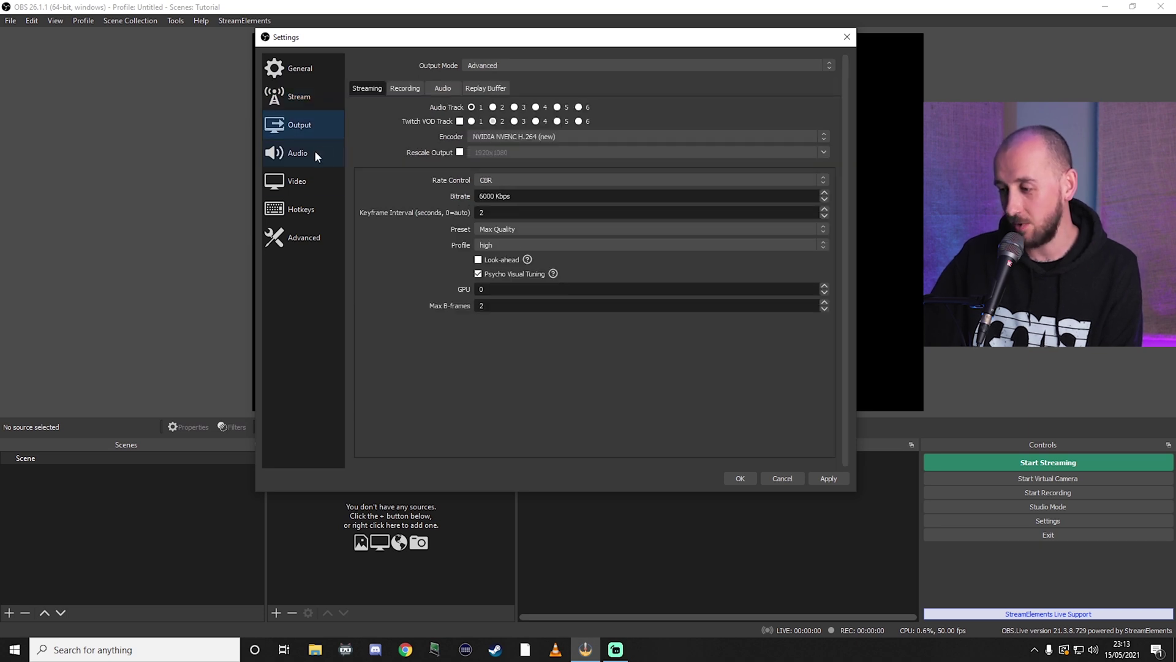
{"action": "left_click", "coordinate": [308, 190]}
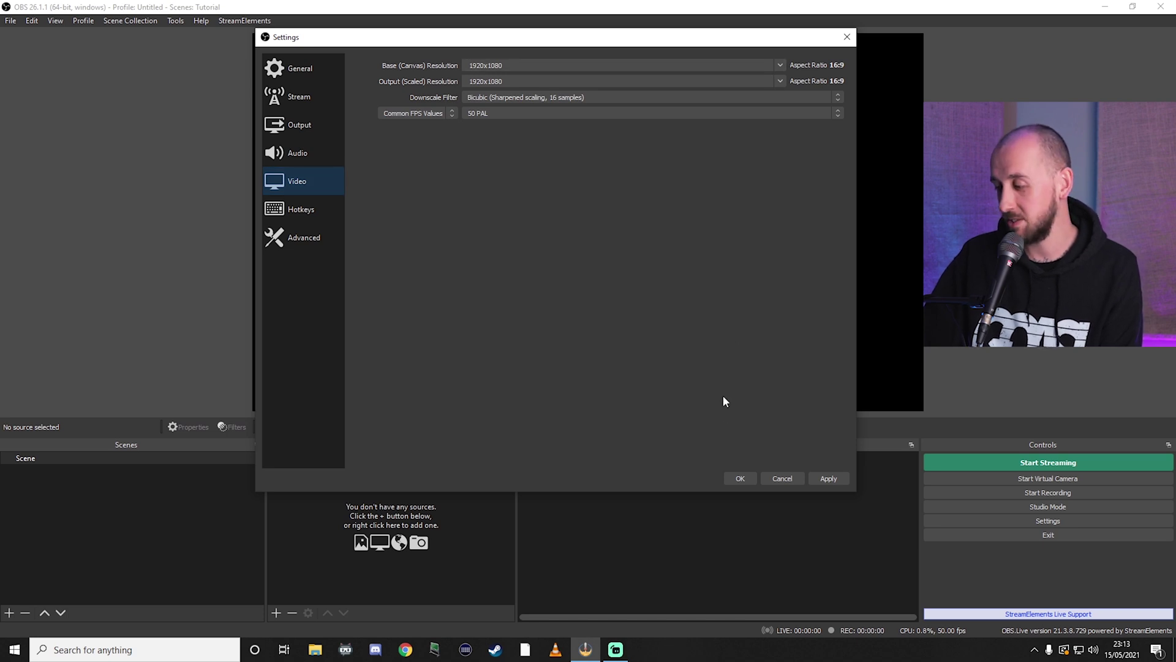
{"action": "left_click", "coordinate": [828, 477]}
{"action": "left_click", "coordinate": [740, 478]}
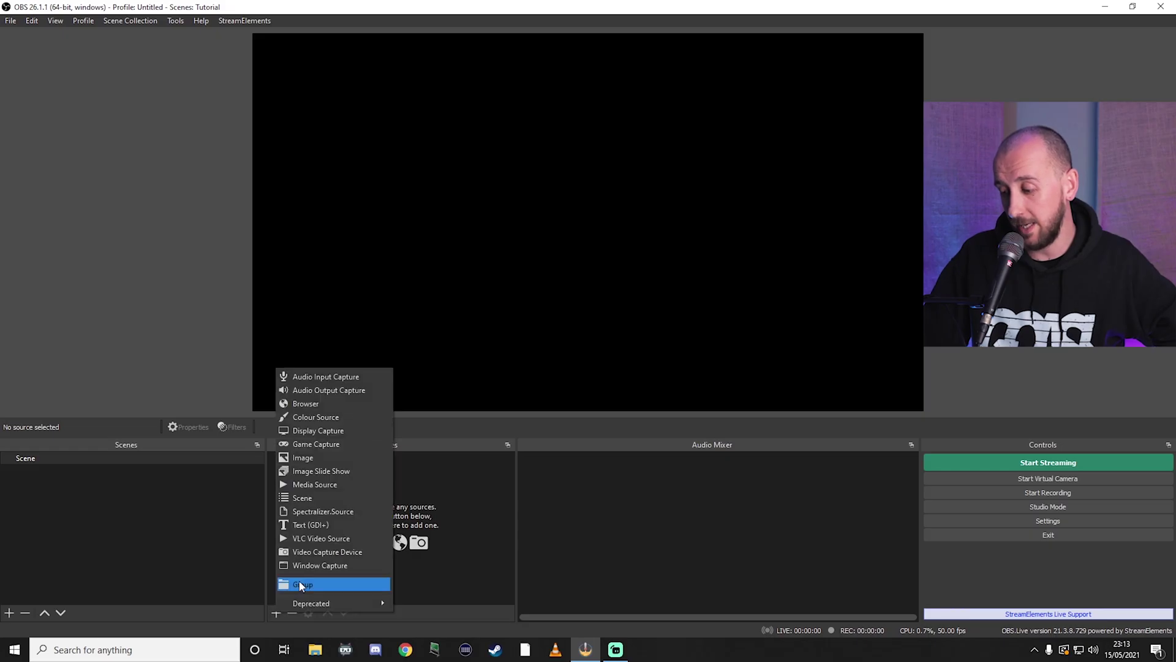
Step: Add a Video Capture Device source named 'cam link' using the Cam Link 4K device
{"action": "left_click", "coordinate": [328, 551]}
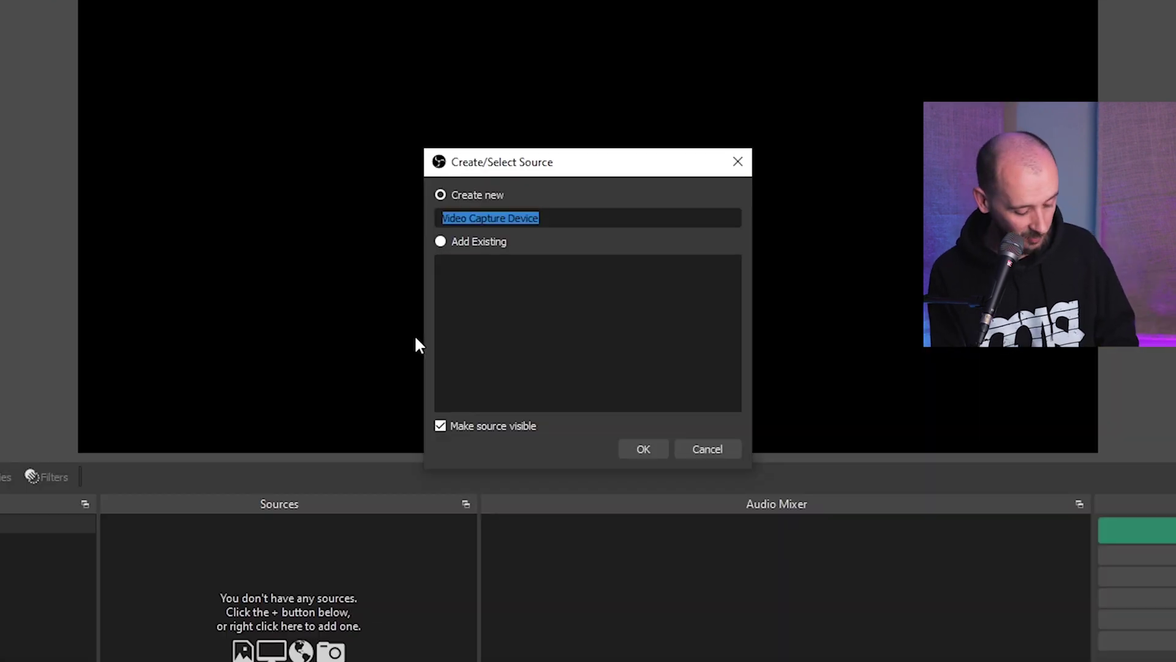
{"action": "type", "text": "c"}
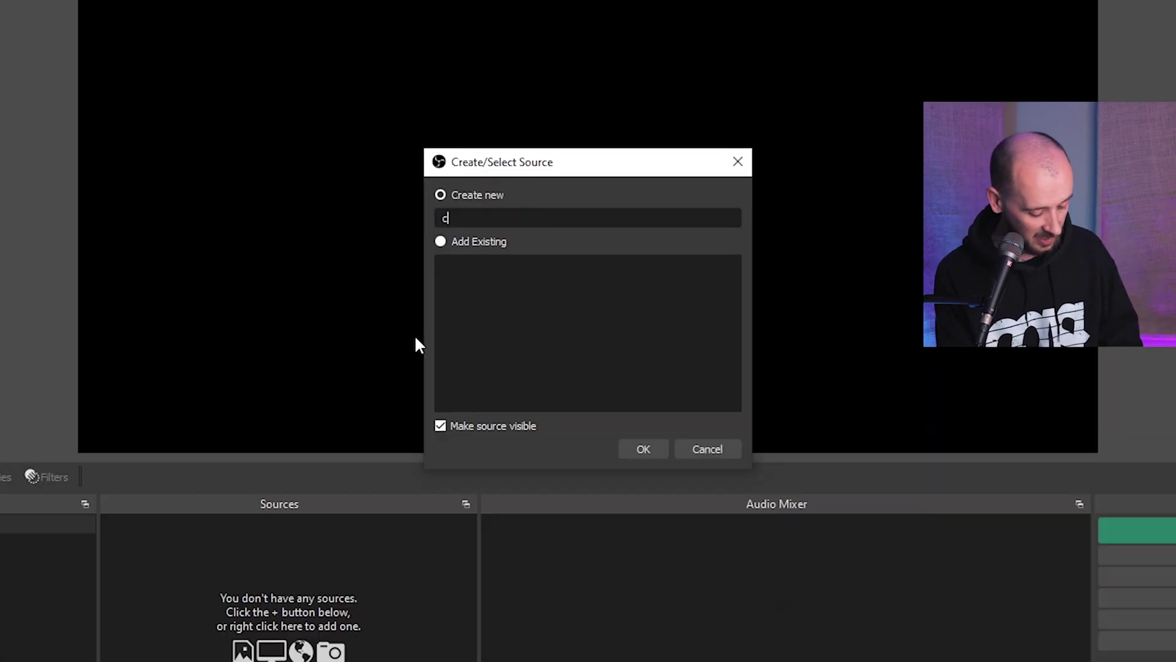
{"action": "type", "text": "am link"}
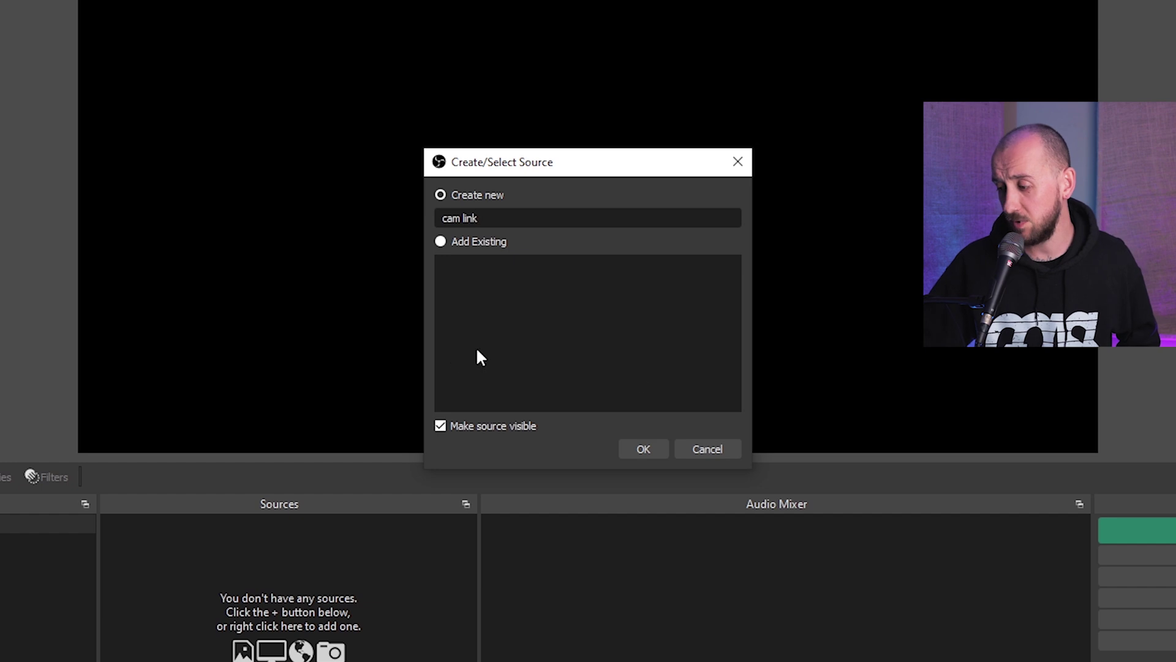
{"action": "left_click", "coordinate": [645, 449]}
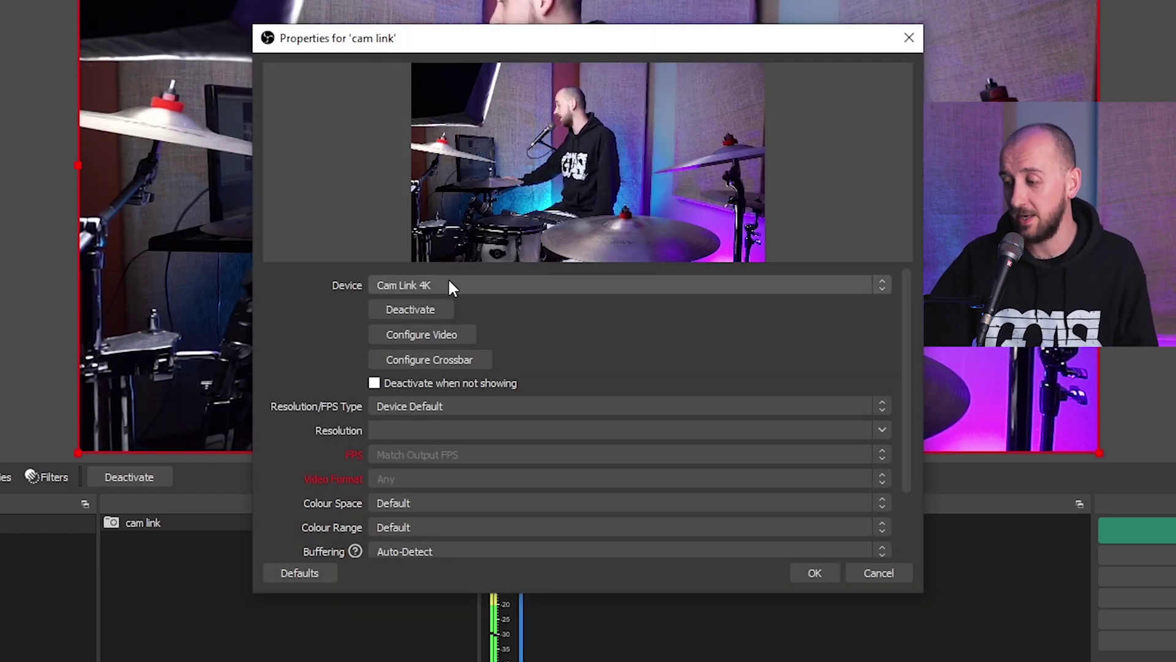
{"action": "left_click", "coordinate": [405, 285]}
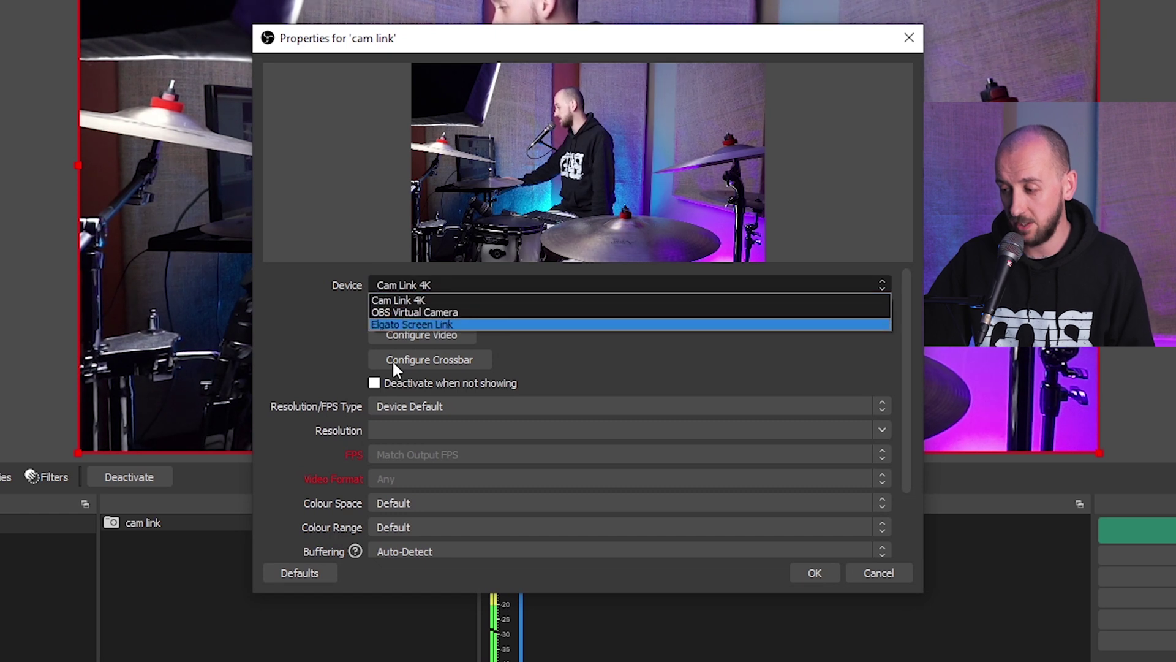
{"action": "left_click", "coordinate": [421, 298]}
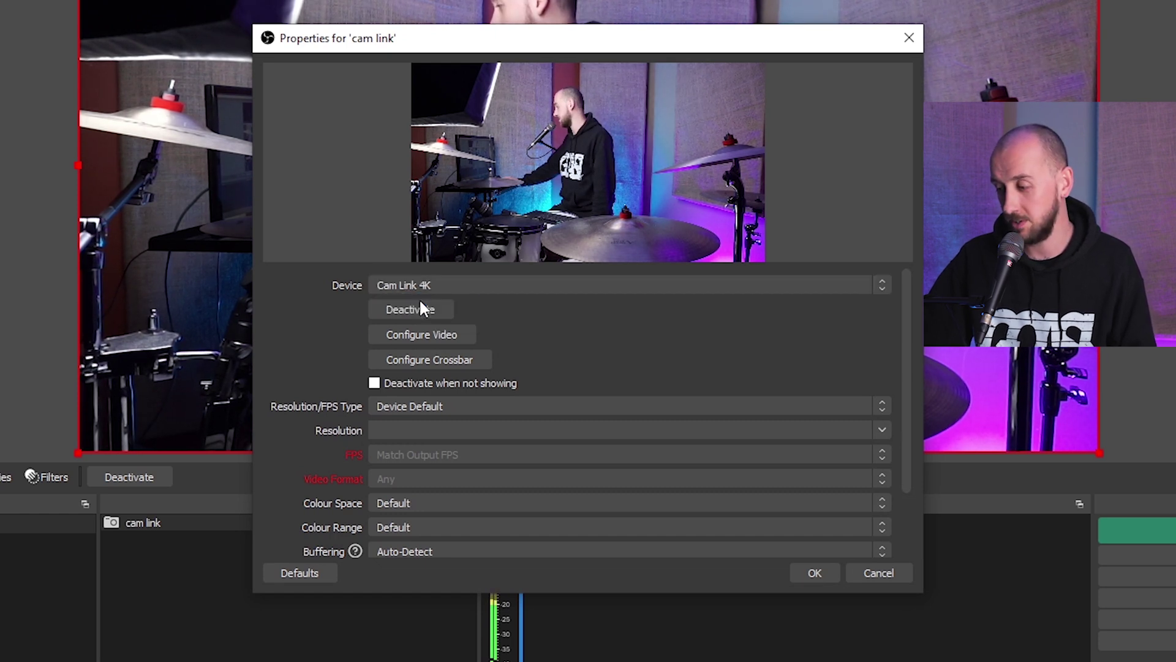
{"action": "left_click", "coordinate": [446, 279]}
{"action": "left_click", "coordinate": [446, 278]}
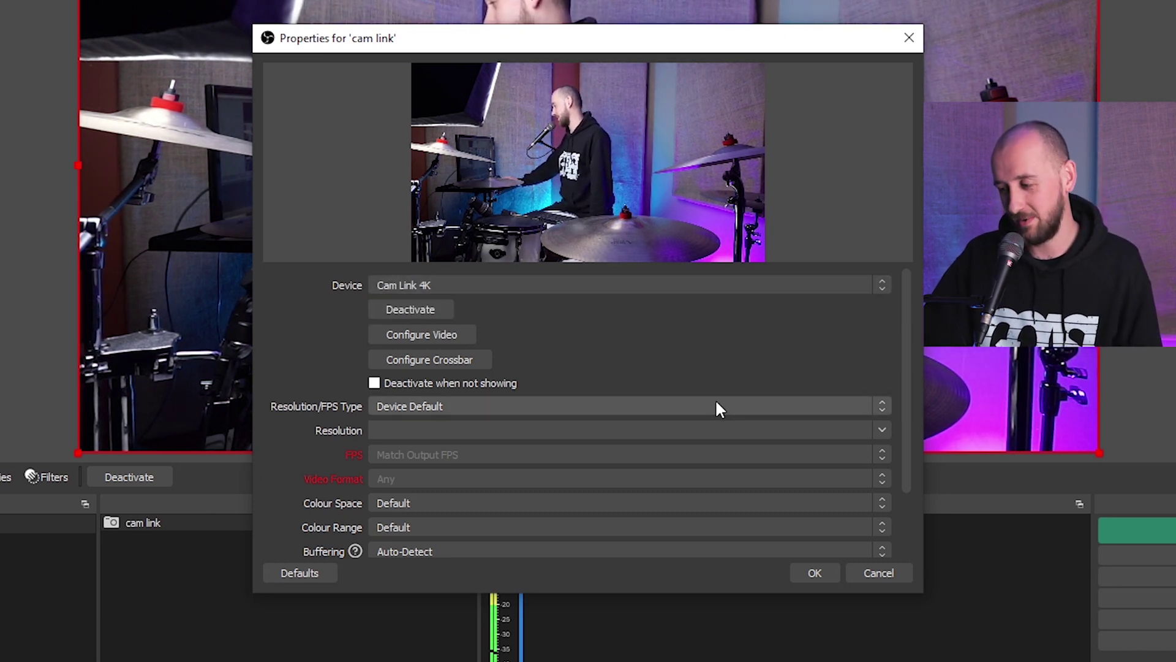
{"action": "left_click", "coordinate": [814, 569]}
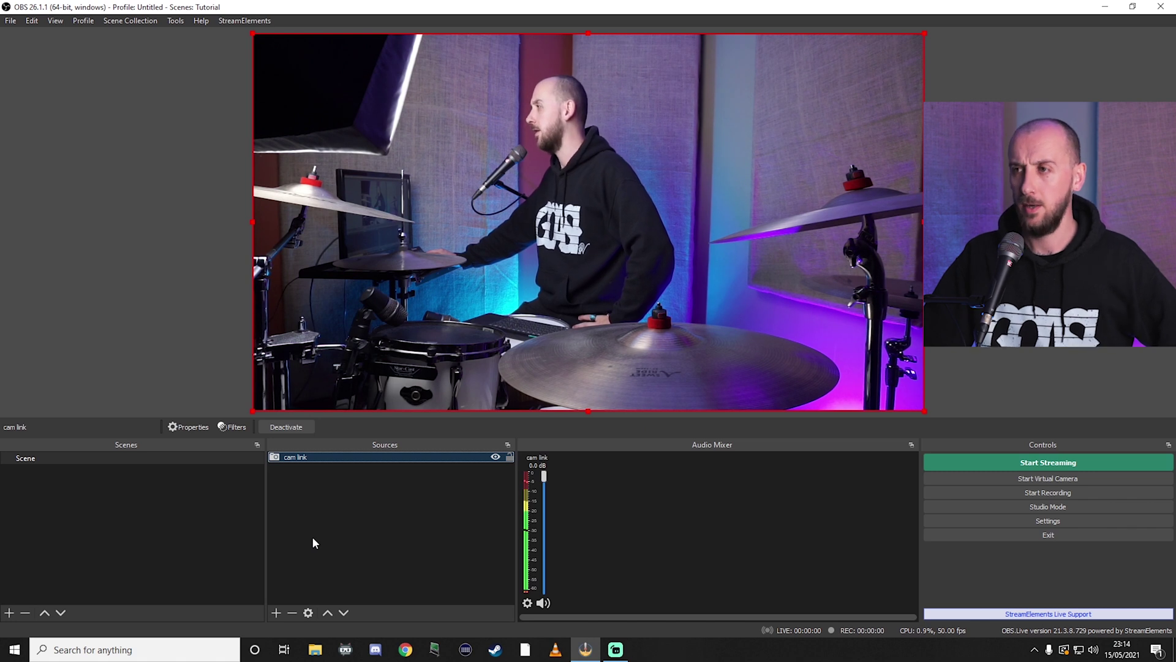
Step: Add an Audio Input Capture source named 'x18' capturing IN 1-2 (BEHRINGER X-AIR)
{"action": "left_click", "coordinate": [276, 613]}
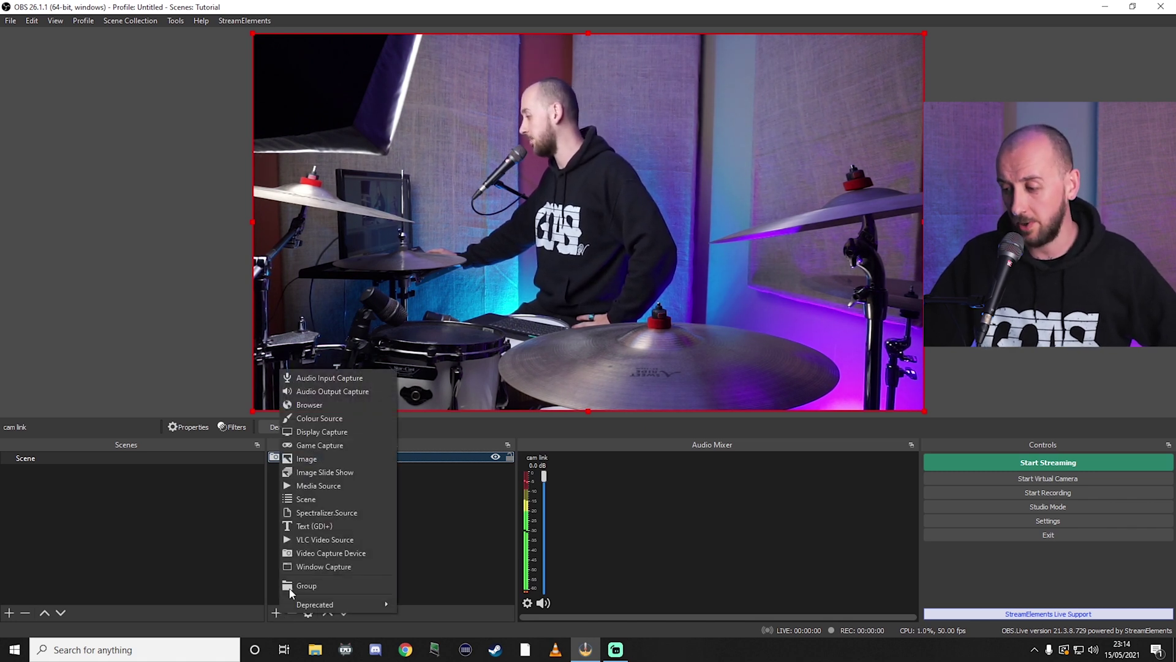
{"action": "left_click", "coordinate": [366, 378]}
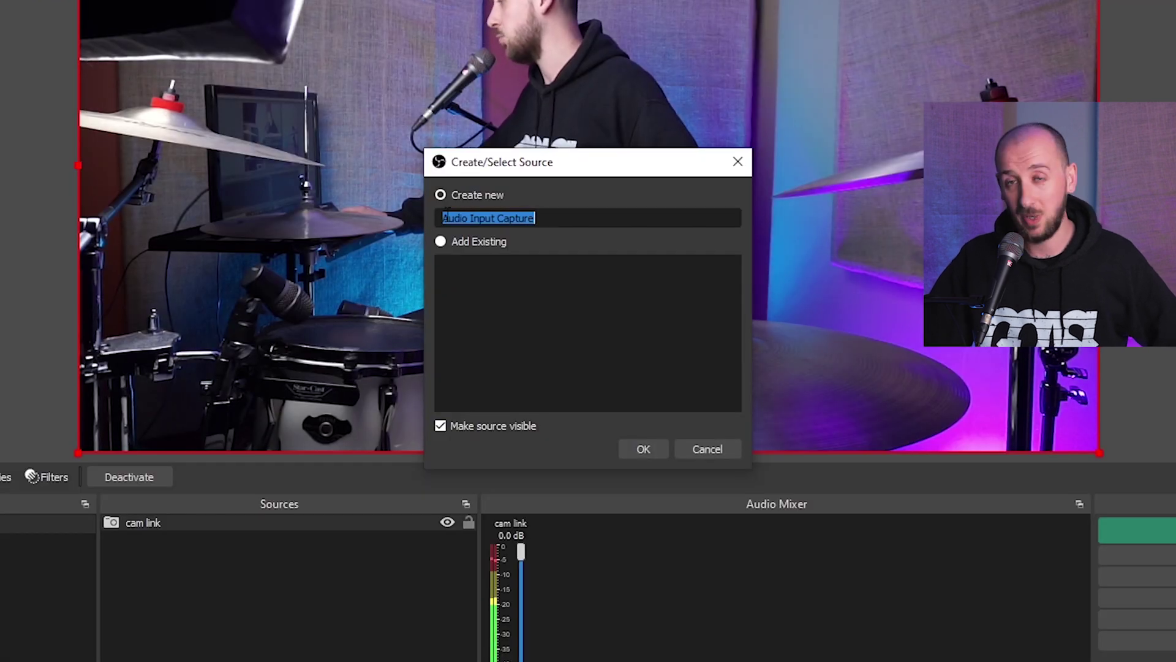
{"action": "type", "text": "x18"}
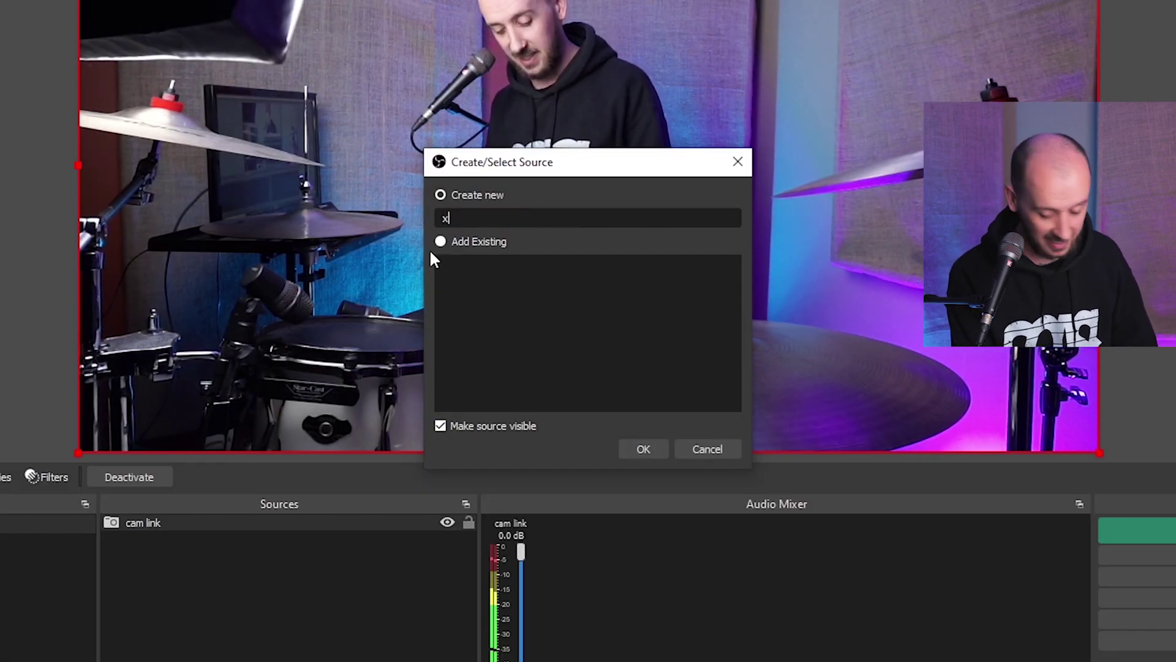
{"action": "left_click", "coordinate": [629, 444]}
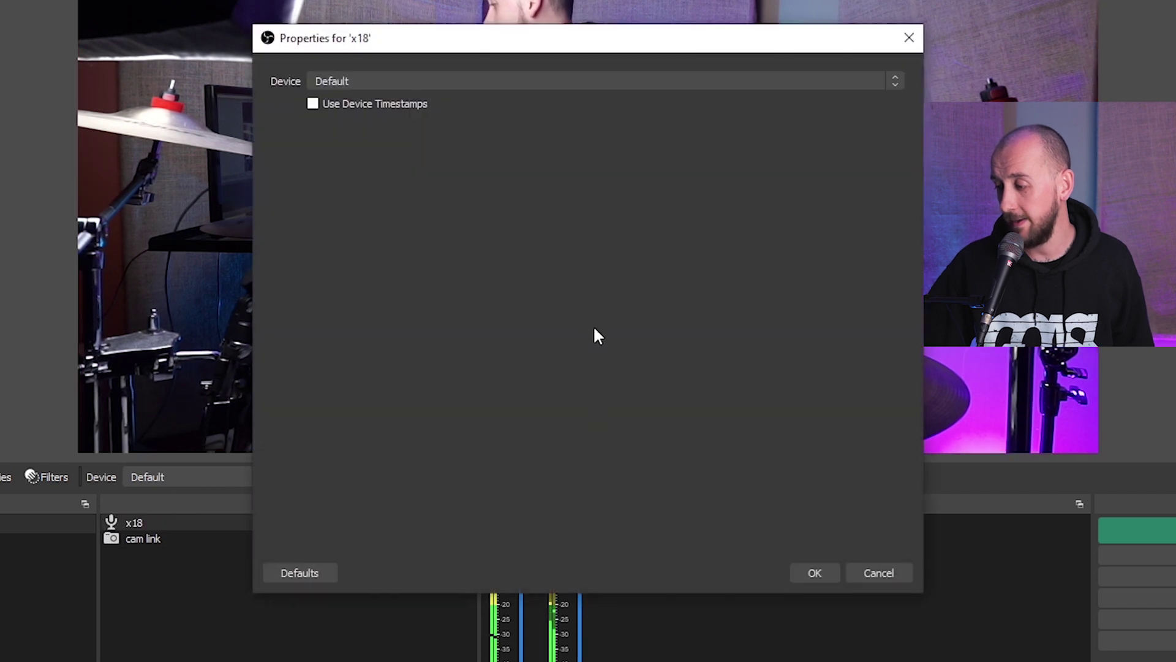
{"action": "left_click", "coordinate": [479, 80]}
{"action": "left_click", "coordinate": [424, 121]}
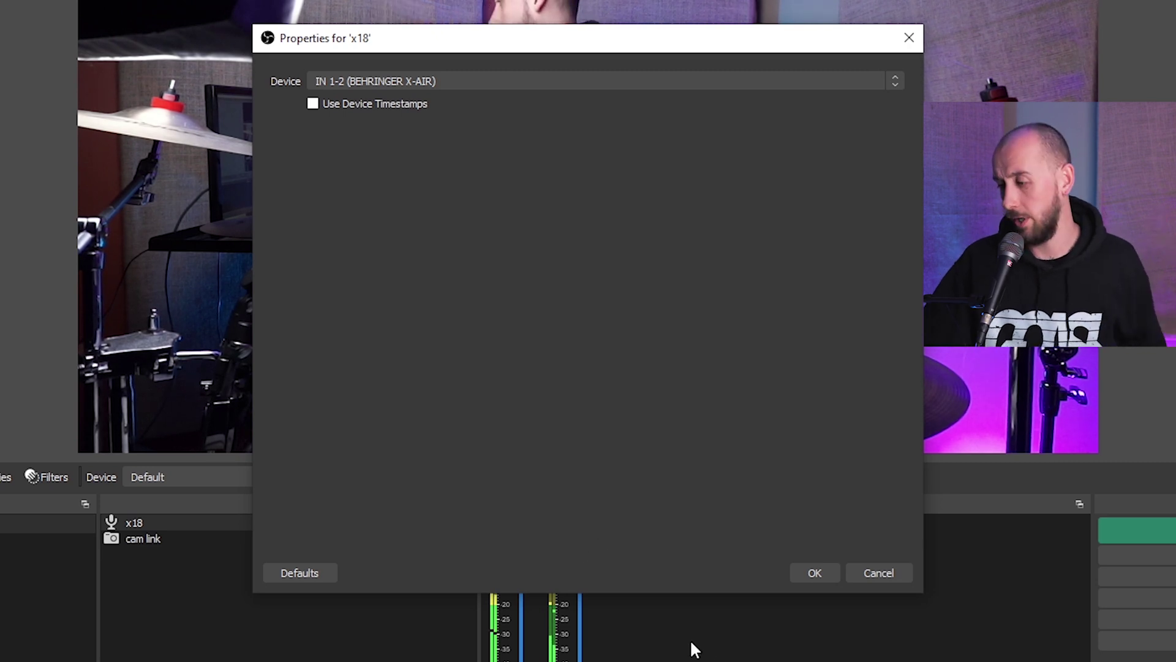
{"action": "left_click", "coordinate": [810, 570]}
{"action": "left_click", "coordinate": [374, 467]}
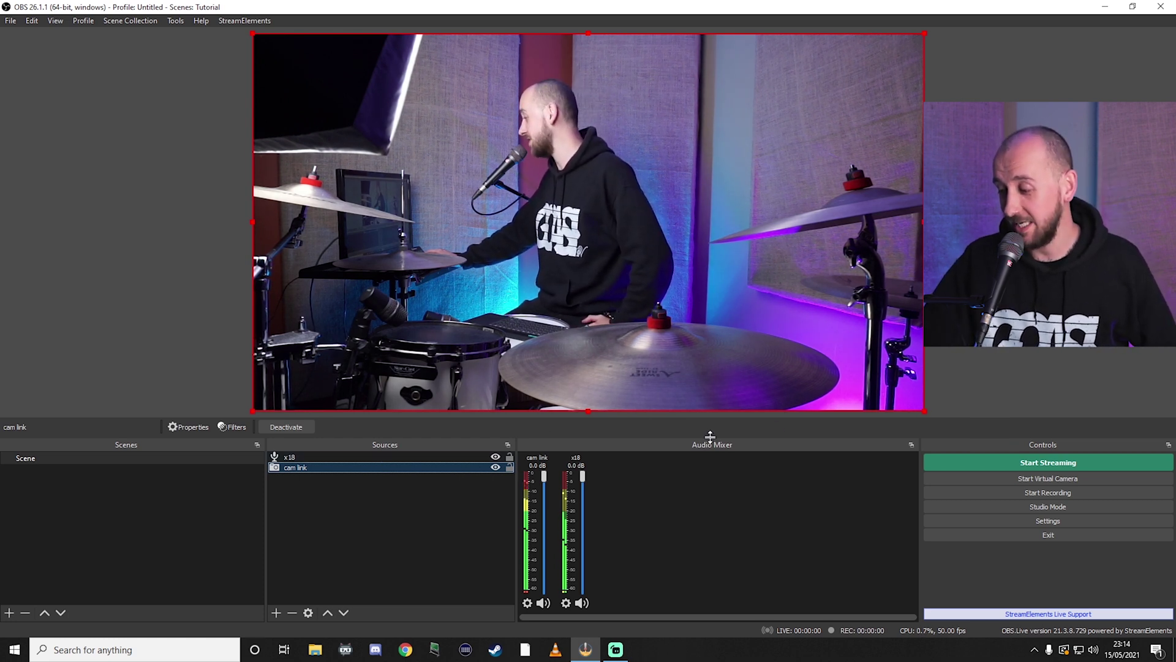
{"action": "left_click", "coordinate": [682, 451]}
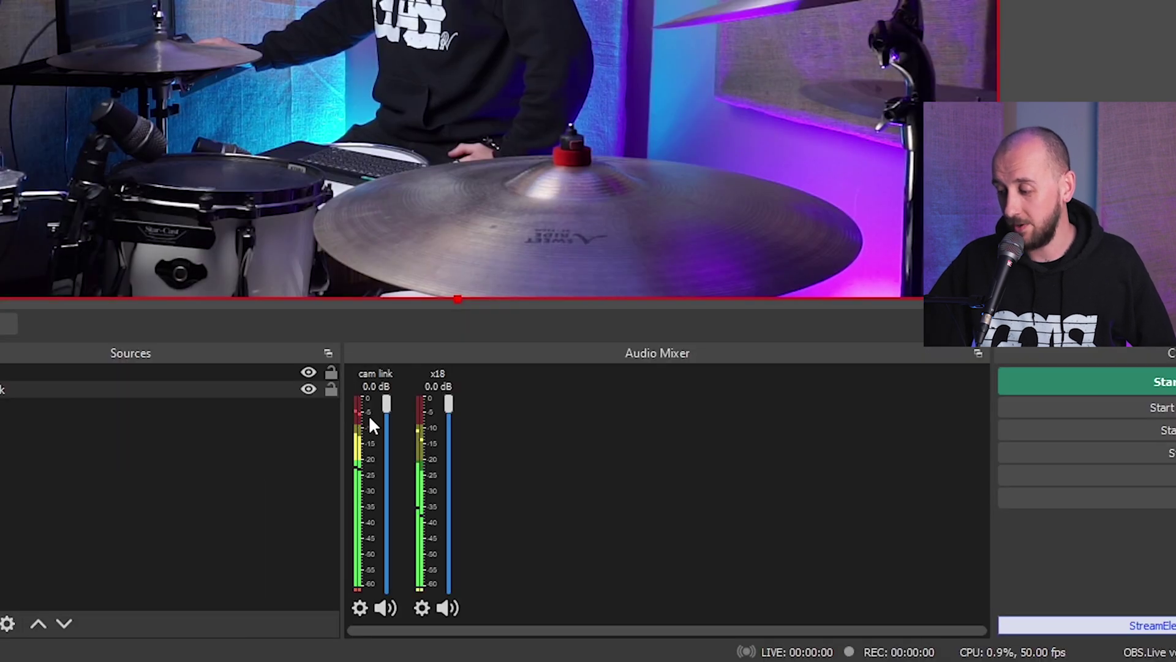
Step: Mute the cam link audio, leaving its volume at 0.0 dB
{"action": "left_click_drag", "start_coordinate": [543, 476], "coordinate": [547, 495]}
{"action": "left_click_drag", "start_coordinate": [392, 438], "coordinate": [397, 383]}
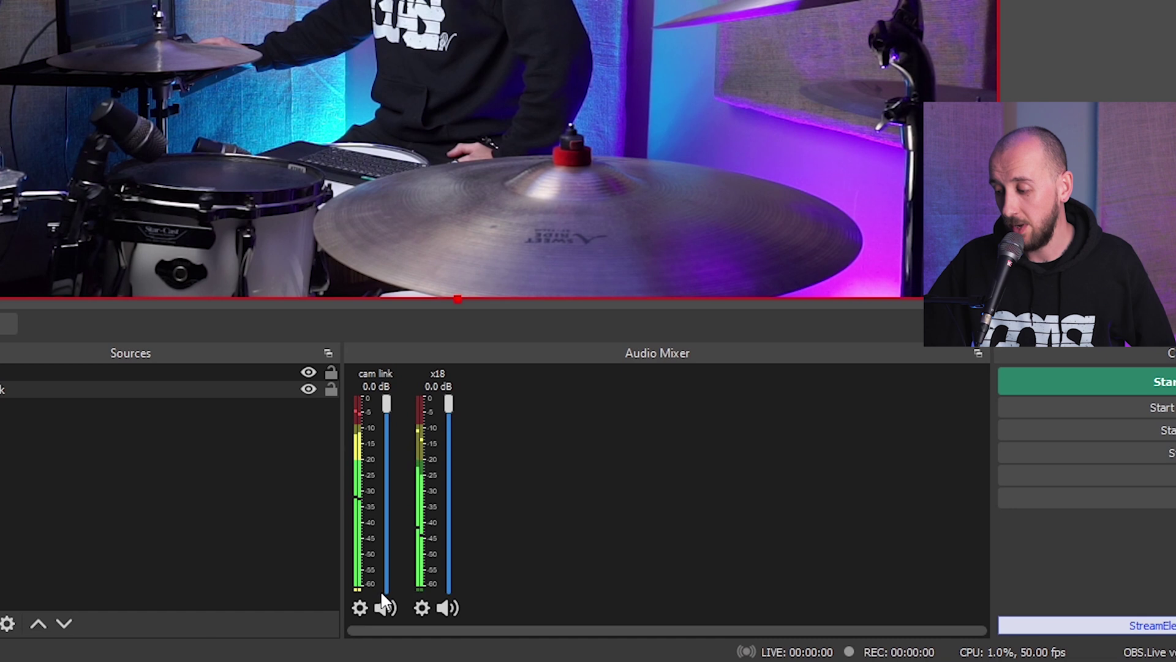
{"action": "left_click", "coordinate": [385, 607]}
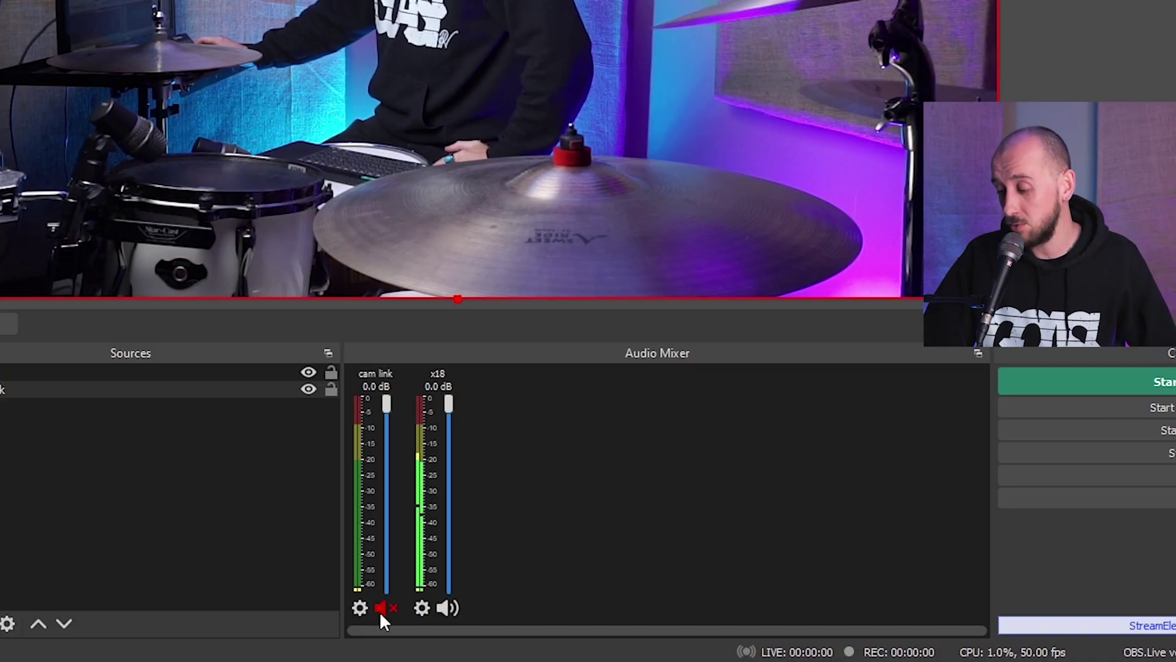
{"action": "left_click", "coordinate": [380, 613]}
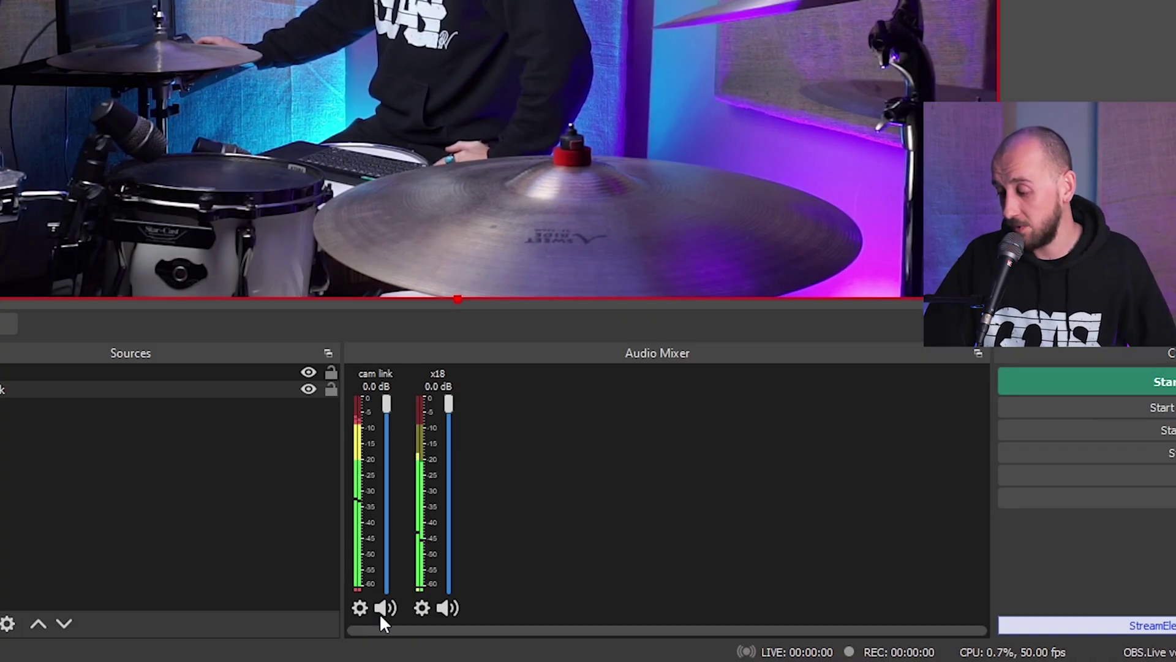
{"action": "left_click", "coordinate": [381, 613]}
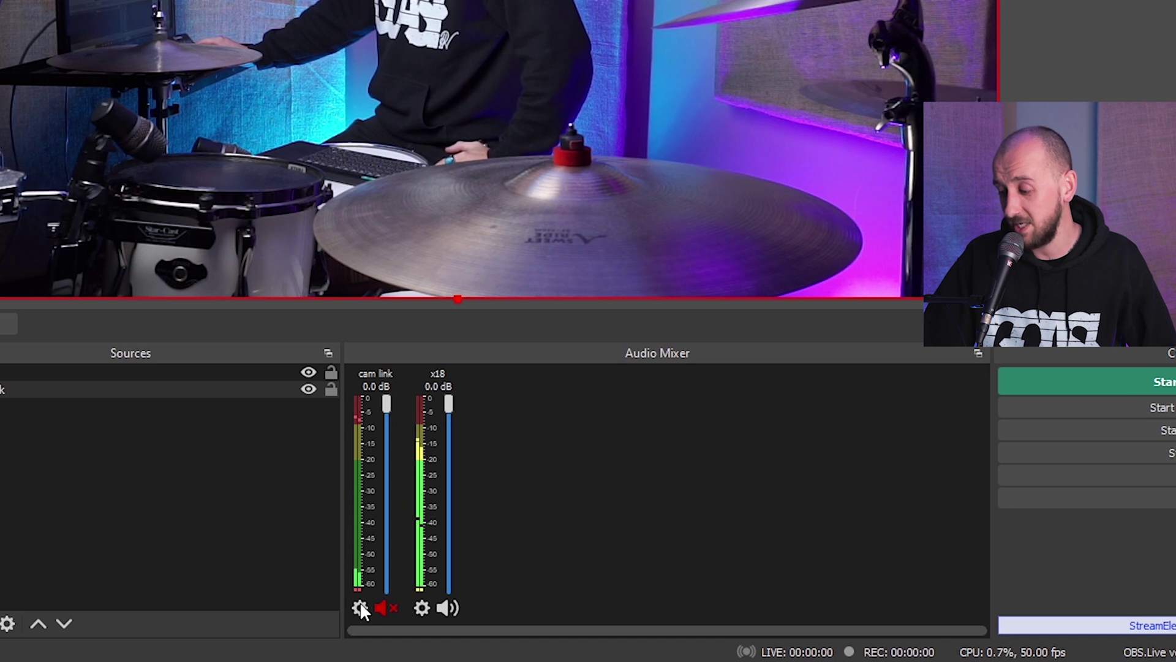
Step: Hide the muted cam link channel from the audio mixer
{"action": "left_click", "coordinate": [360, 607]}
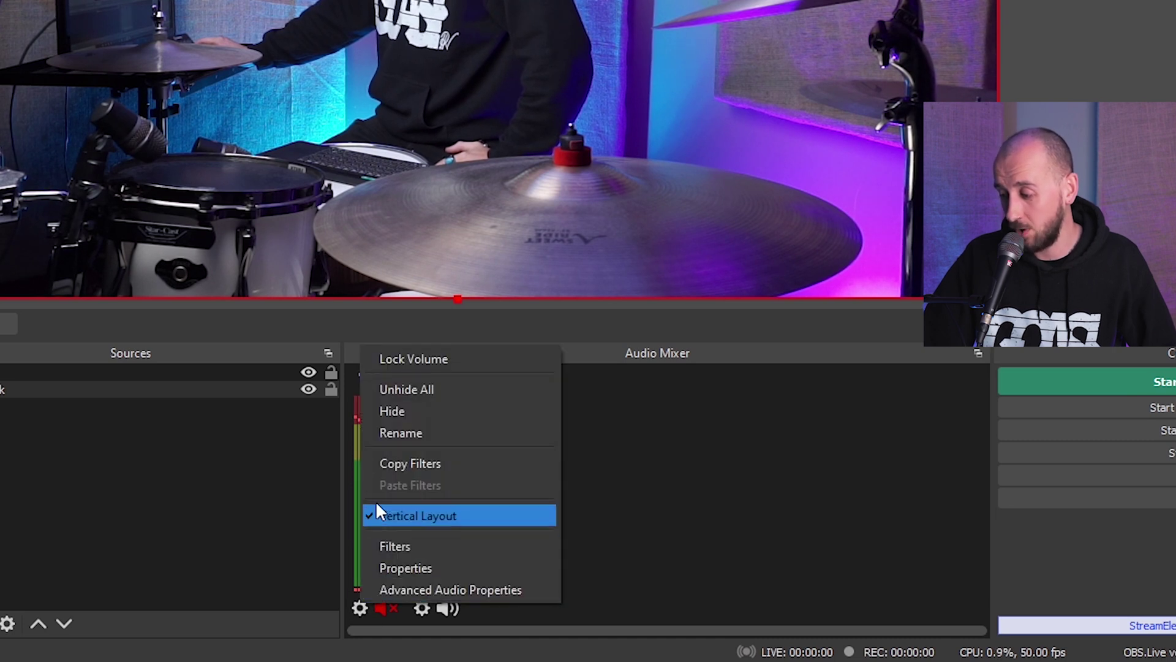
{"action": "left_click", "coordinate": [391, 410]}
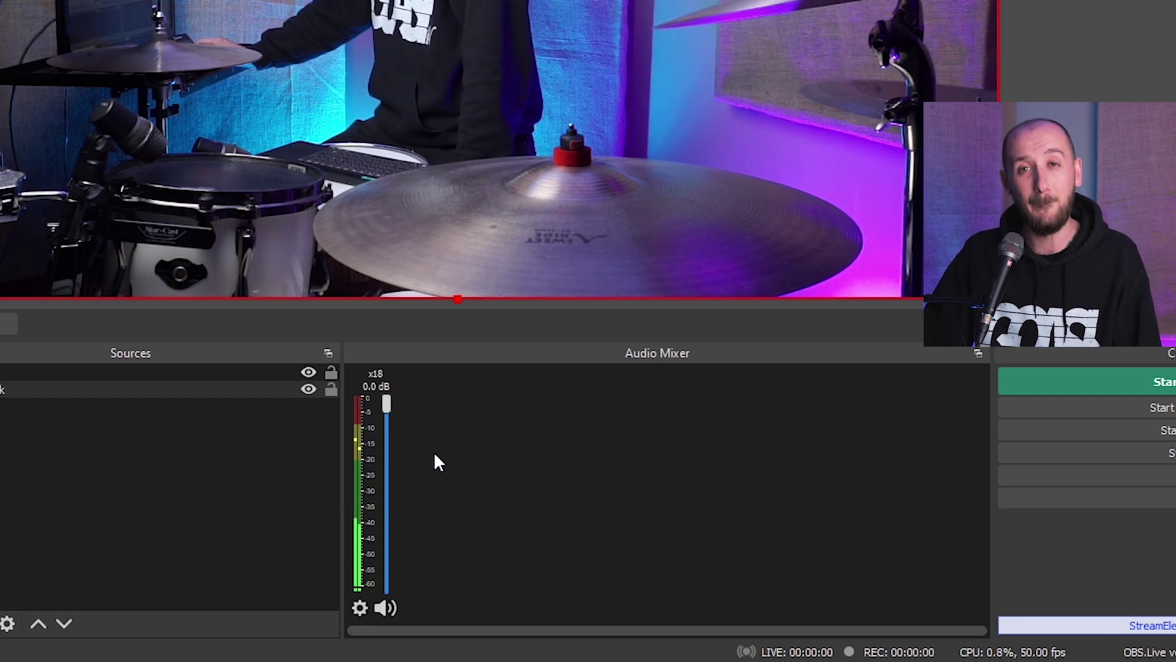
{"action": "left_click", "coordinate": [27, 512]}
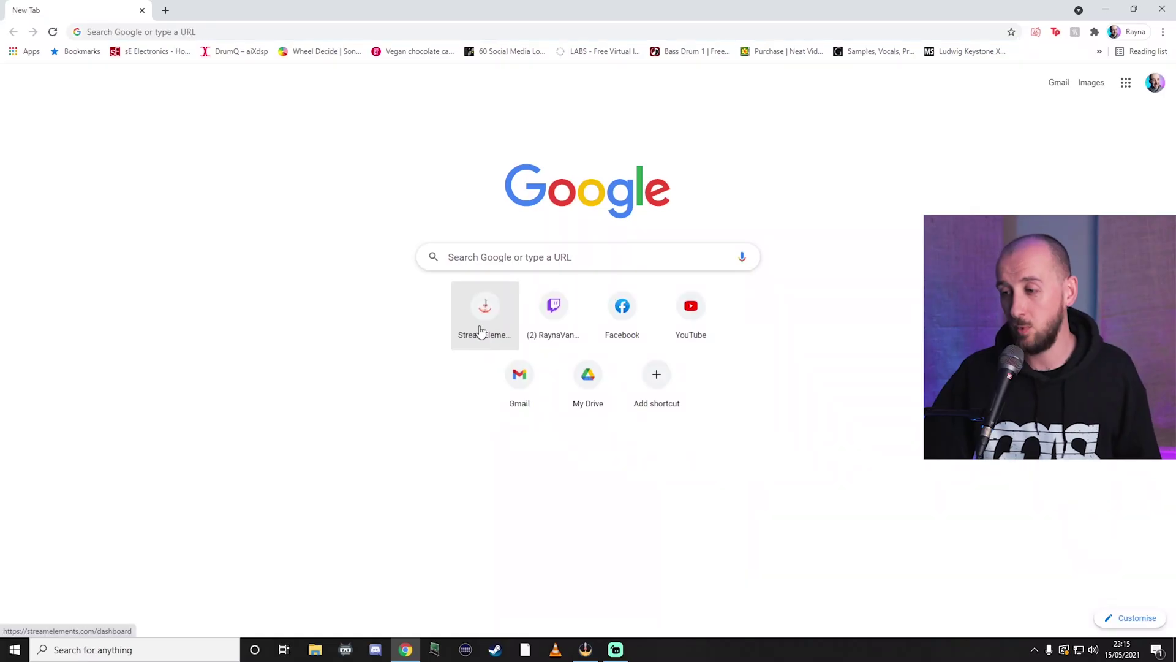
Step: Open the StreamElements dashboard and go to the My overlays page
{"action": "left_click", "coordinate": [482, 332]}
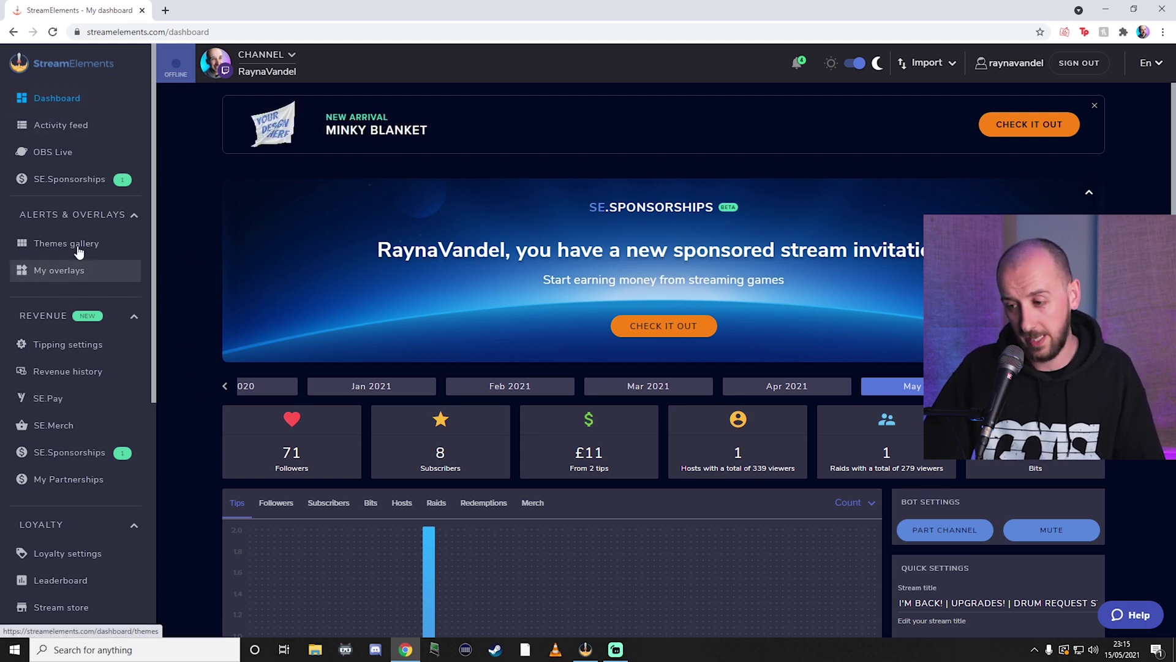
{"action": "left_click", "coordinate": [64, 272]}
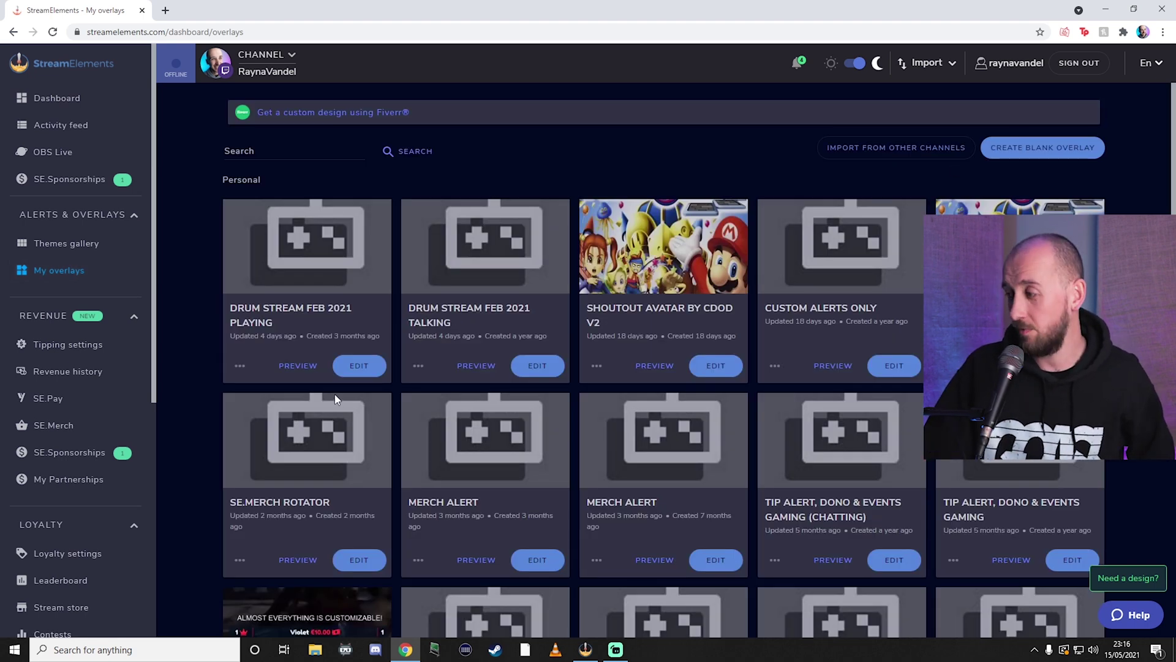
Step: Create a 1080p overlay with an AlertBox in the top-left corner, then head back to overlays
{"action": "left_click", "coordinate": [1034, 148]}
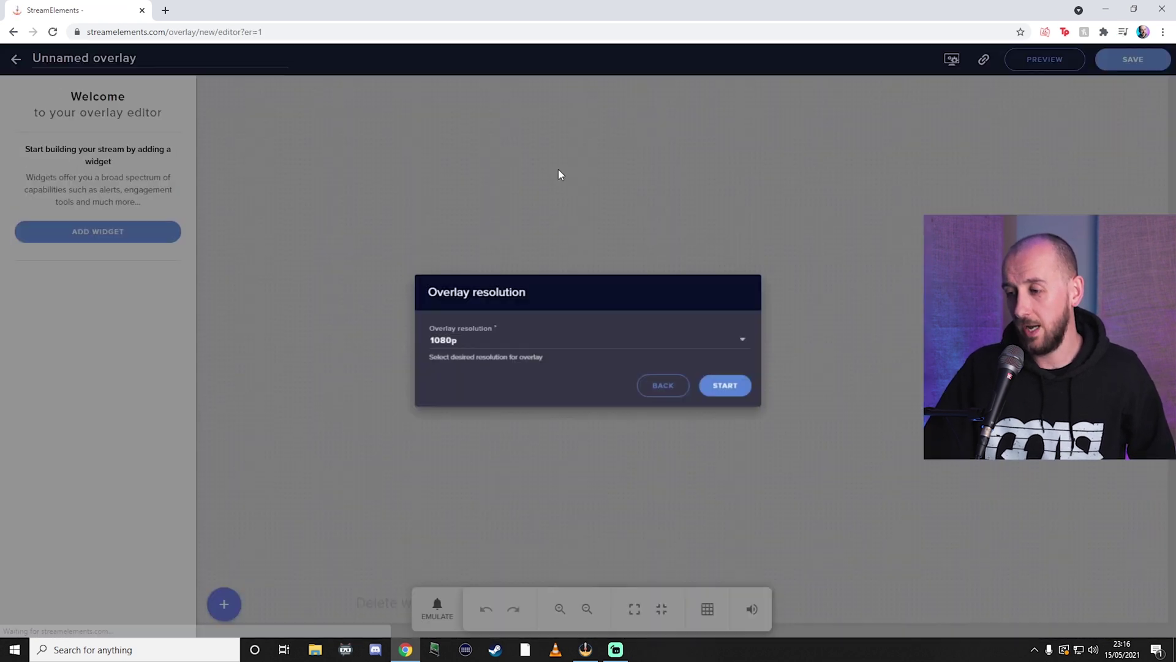
{"action": "left_click", "coordinate": [748, 393]}
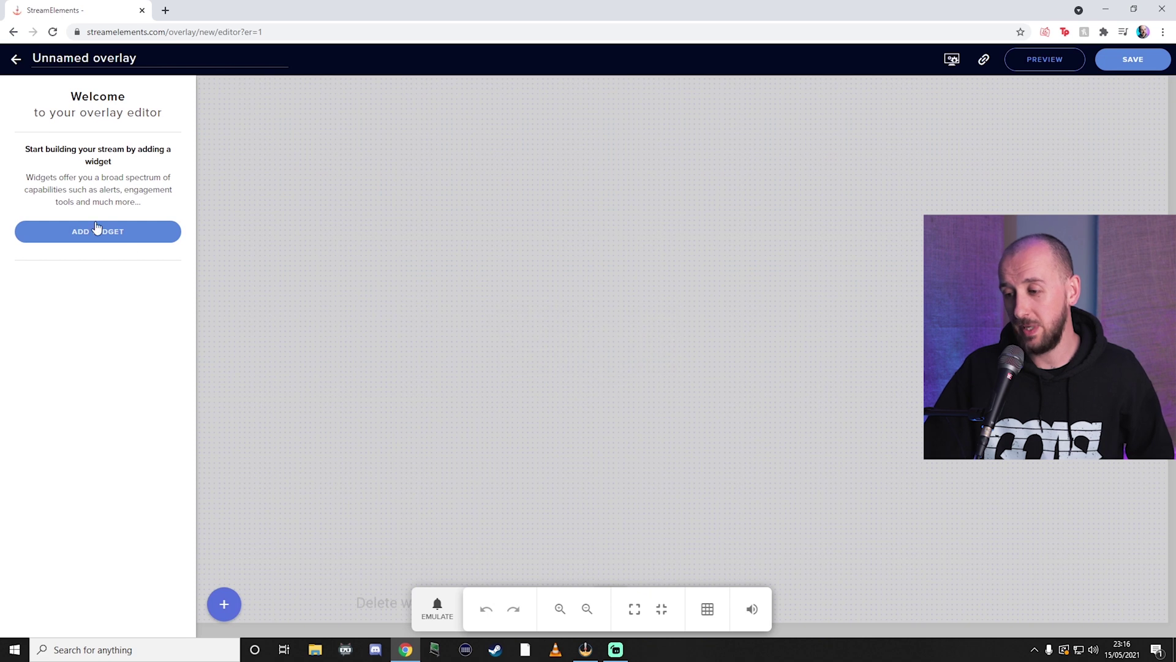
{"action": "left_click", "coordinate": [96, 244]}
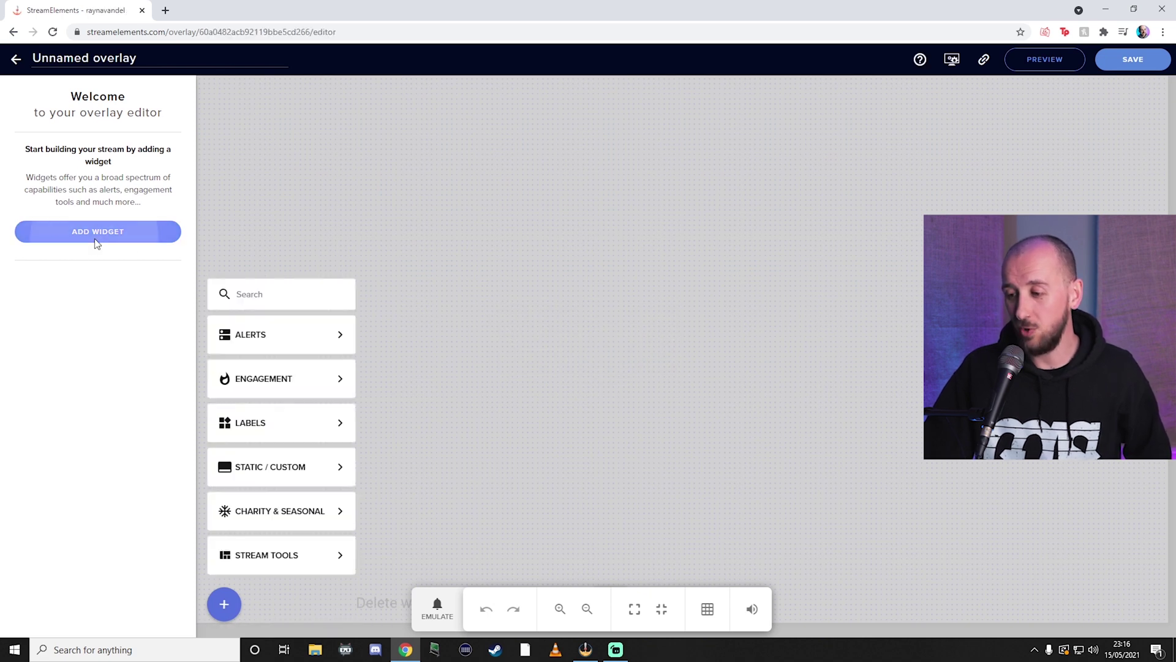
{"action": "left_click", "coordinate": [279, 334]}
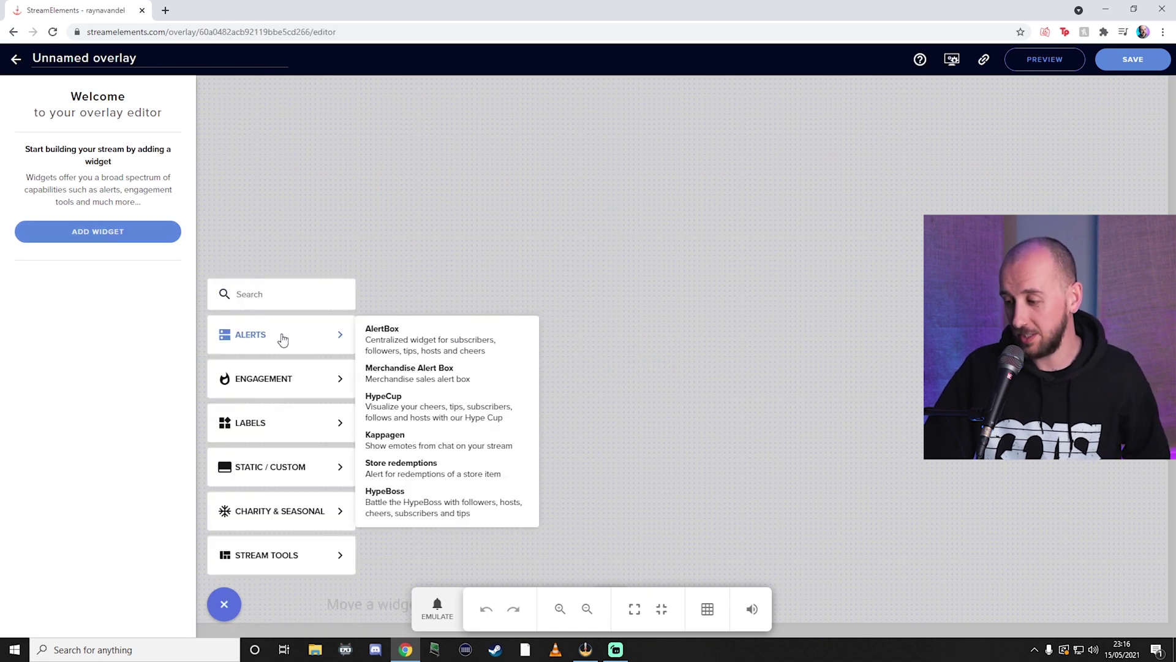
{"action": "left_click", "coordinate": [392, 334]}
{"action": "left_click_drag", "start_coordinate": [735, 355], "coordinate": [386, 273]}
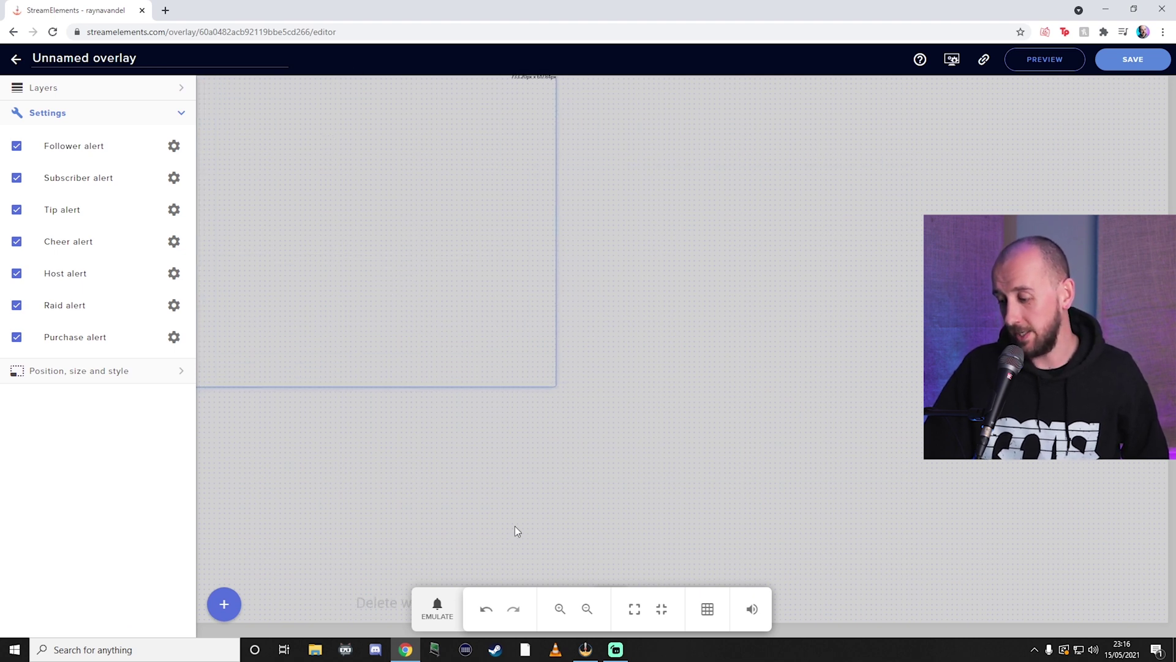
{"action": "left_click", "coordinate": [445, 595]}
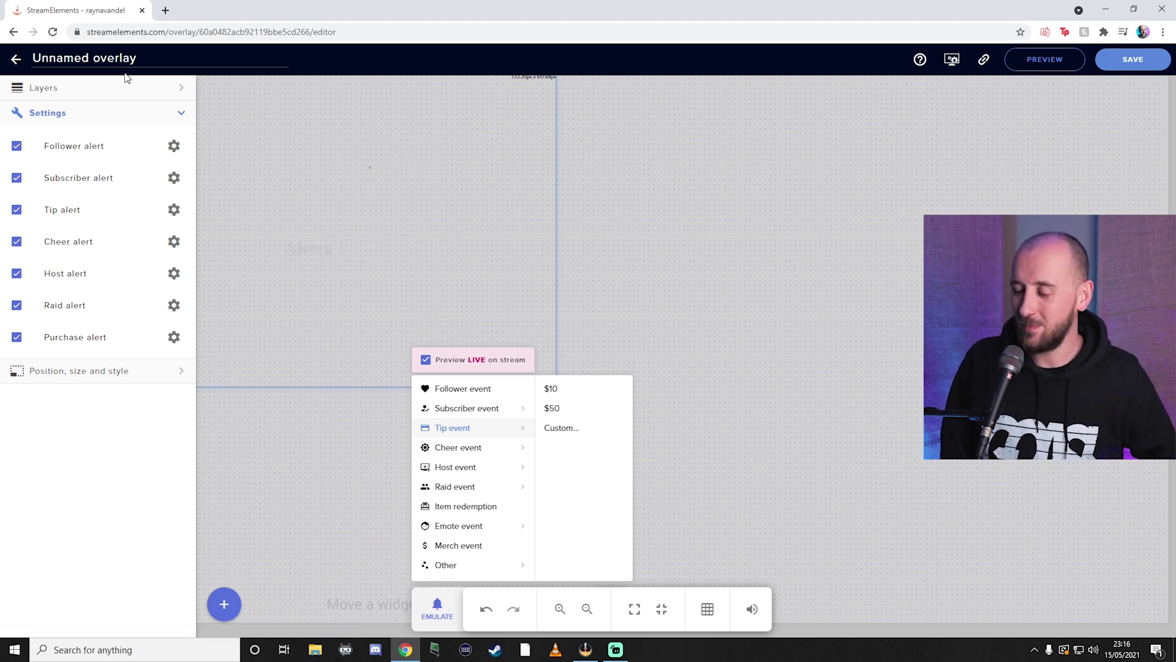
{"action": "left_click", "coordinate": [16, 60]}
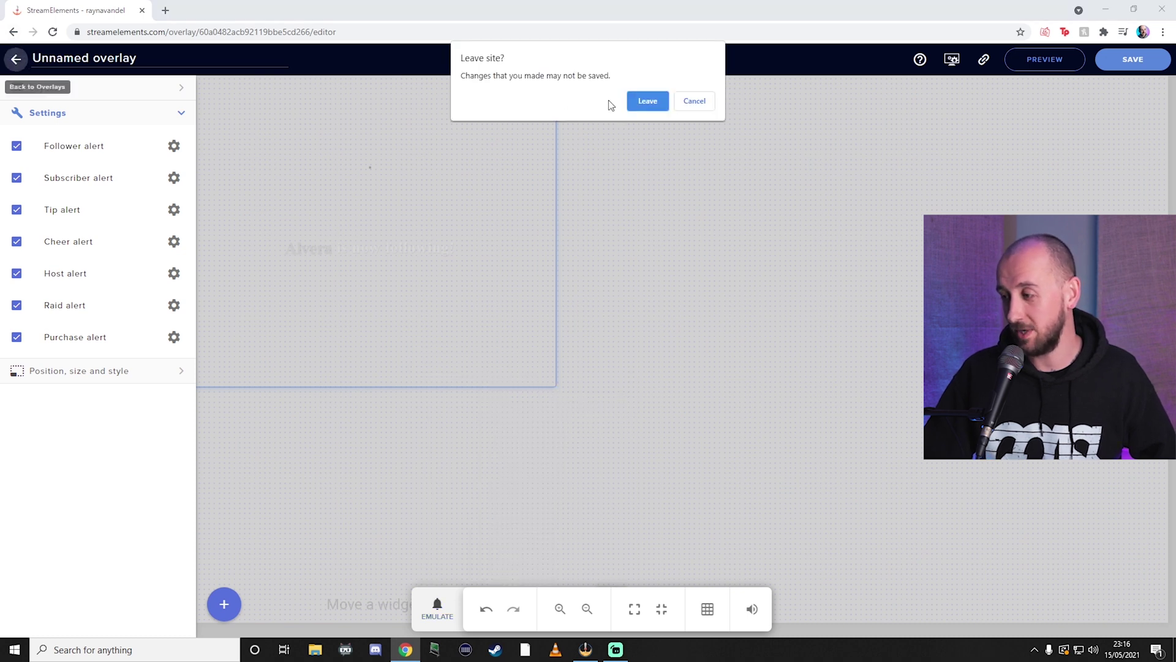
Step: Leave the unsaved editor, open Drum Stream Feb 2021 Playing, and copy its overlay URL
{"action": "left_click", "coordinate": [640, 103]}
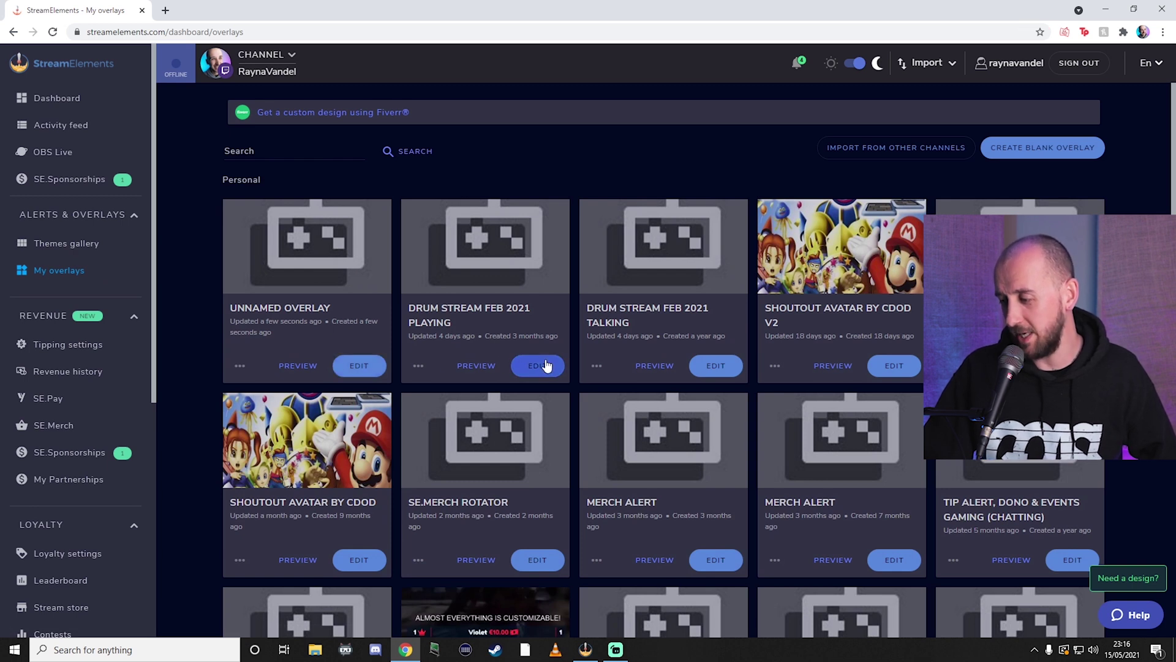
{"action": "left_click", "coordinate": [547, 366]}
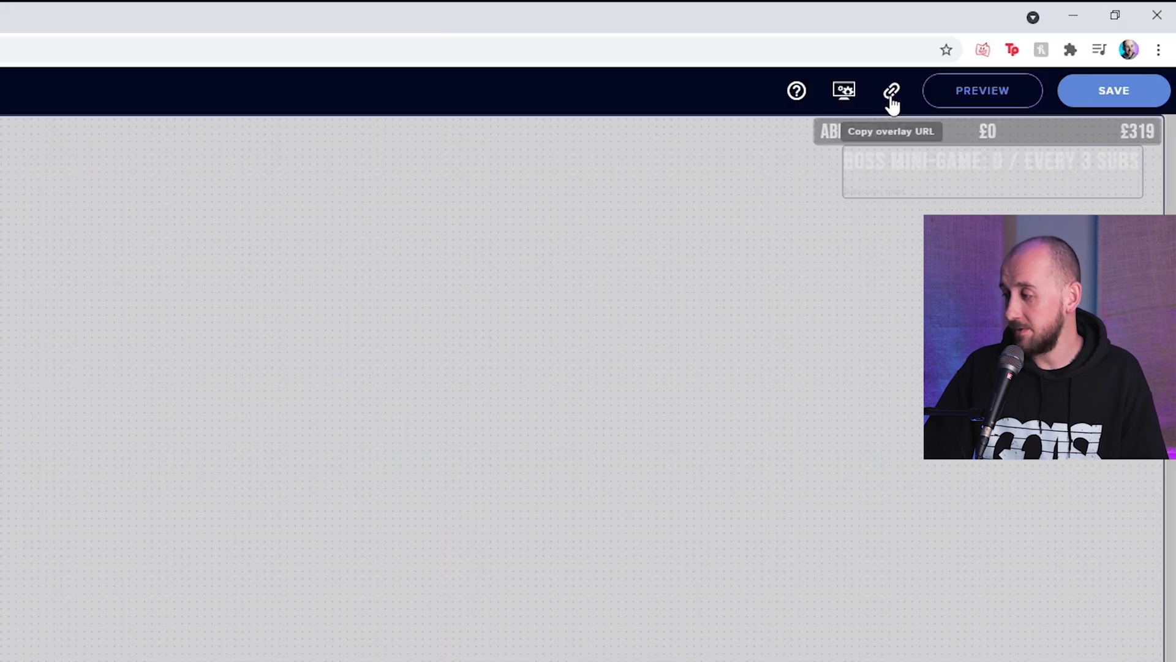
{"action": "left_click", "coordinate": [892, 93]}
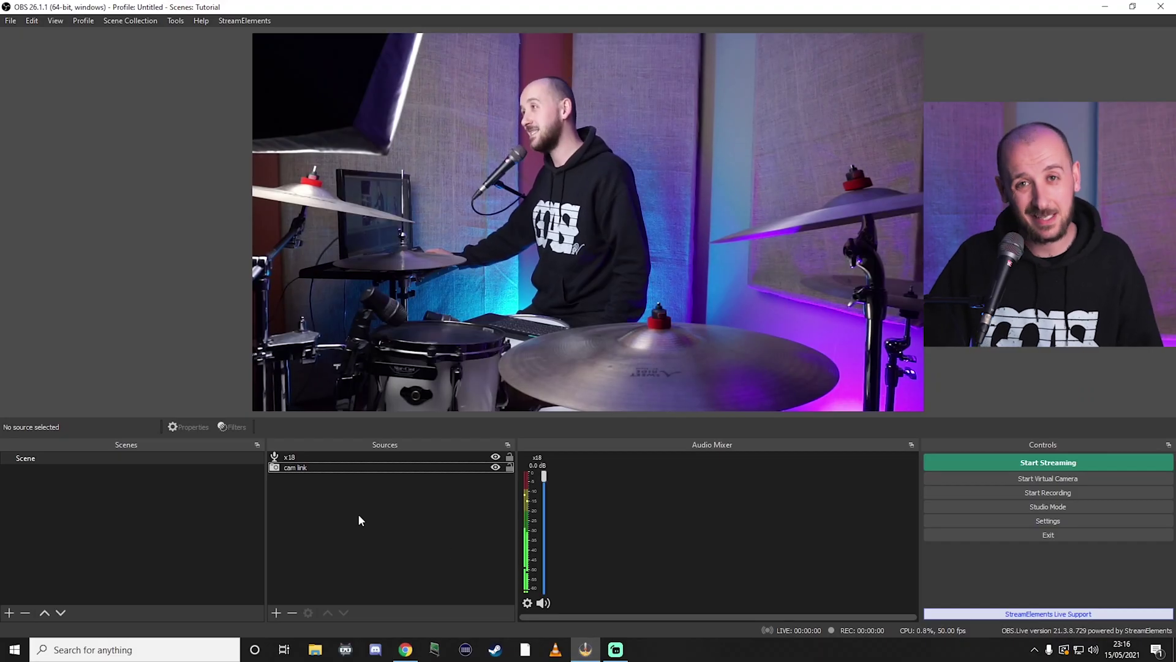
Step: Add a new Browser source named 'overlay'
{"action": "left_click", "coordinate": [276, 613]}
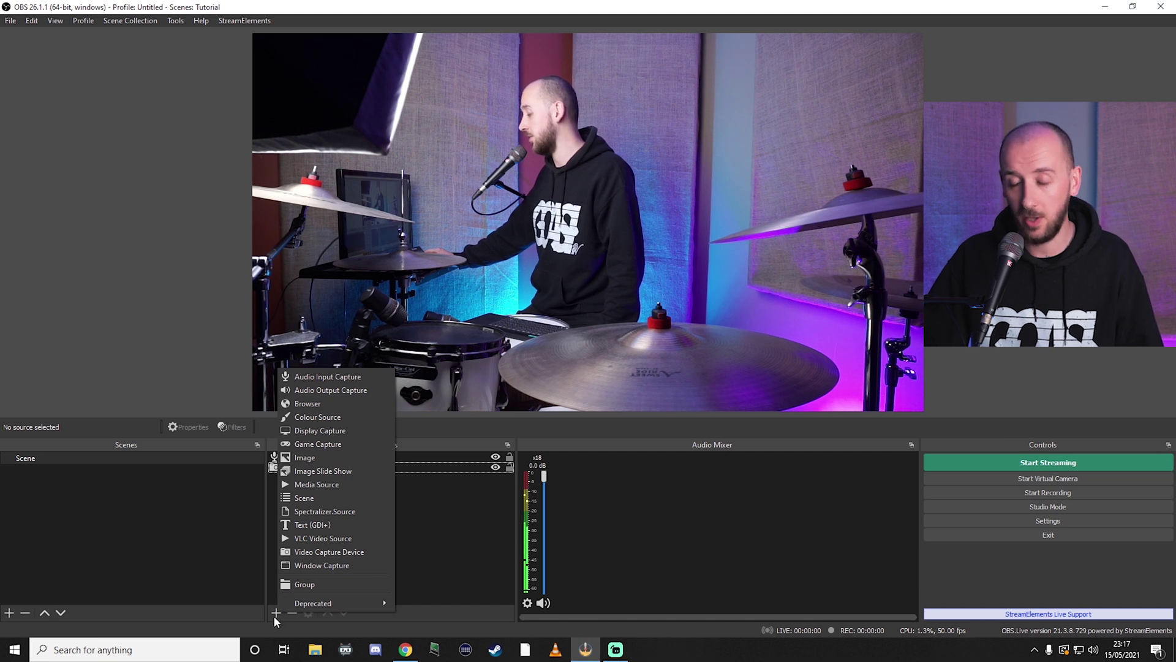
{"action": "left_click", "coordinate": [311, 403]}
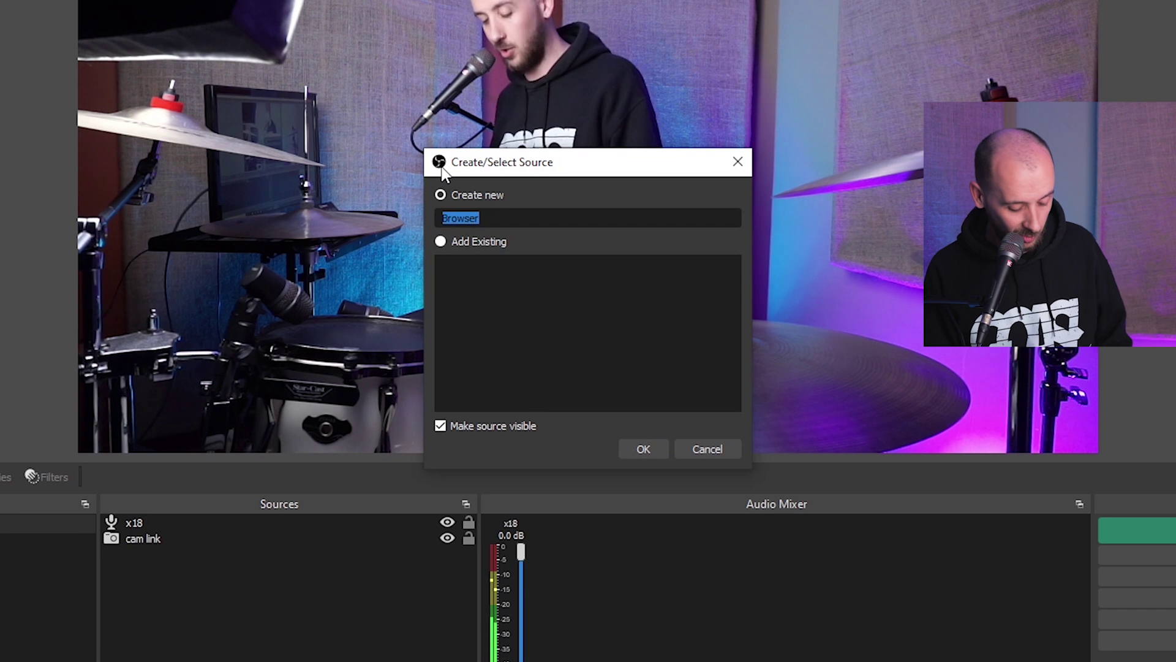
{"action": "type", "text": "overlay"}
{"action": "key", "text": "Return"}
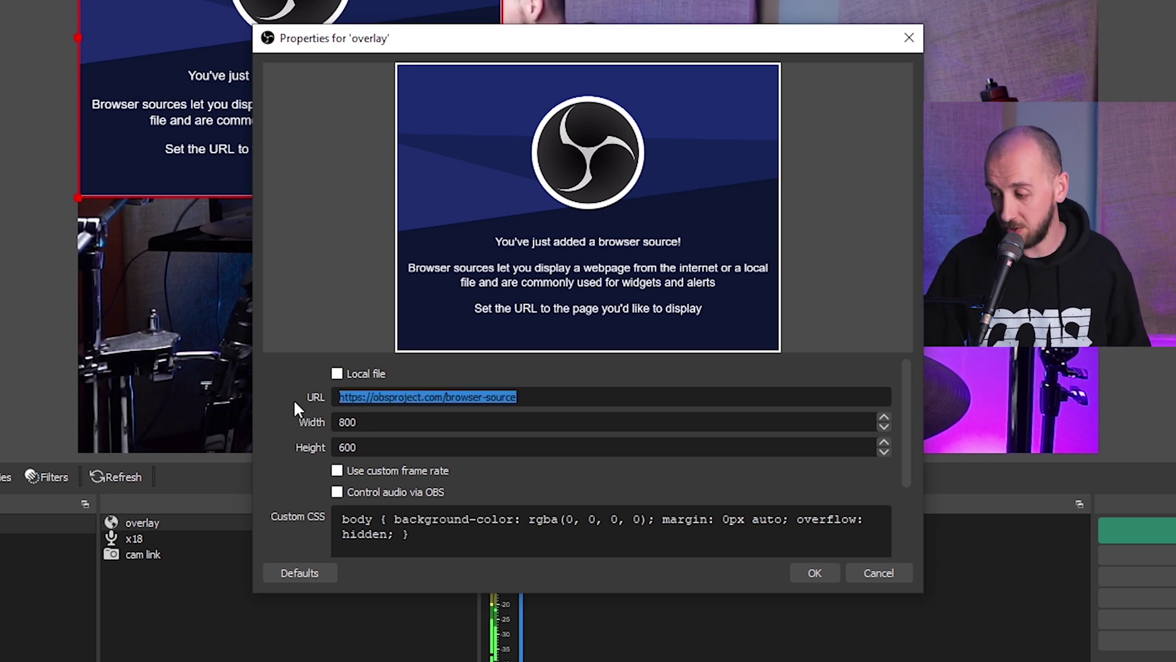
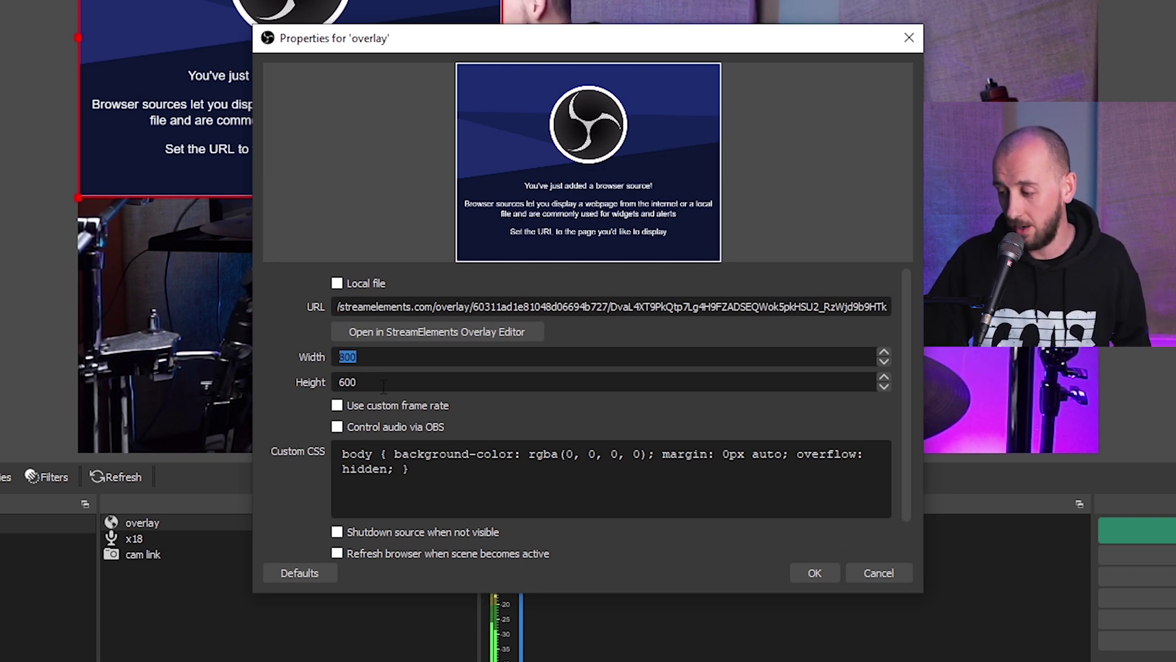
Step: Paste the StreamElements overlay link as the URL and set the width to 1920, selecting the height
{"action": "key", "text": "Tab"}
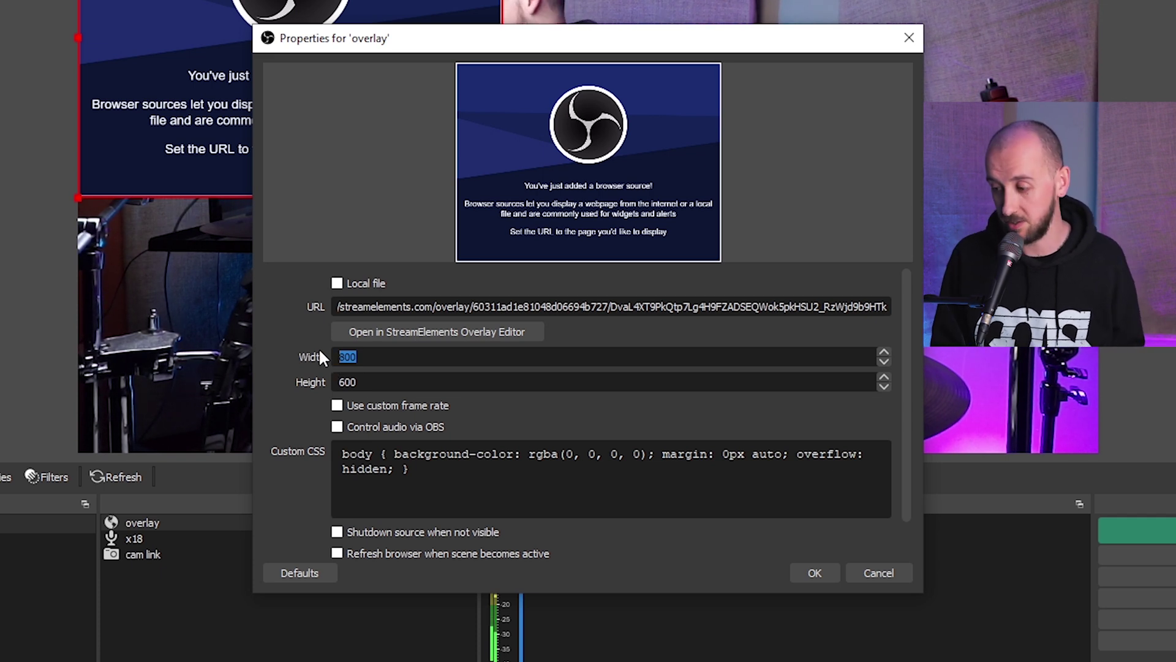
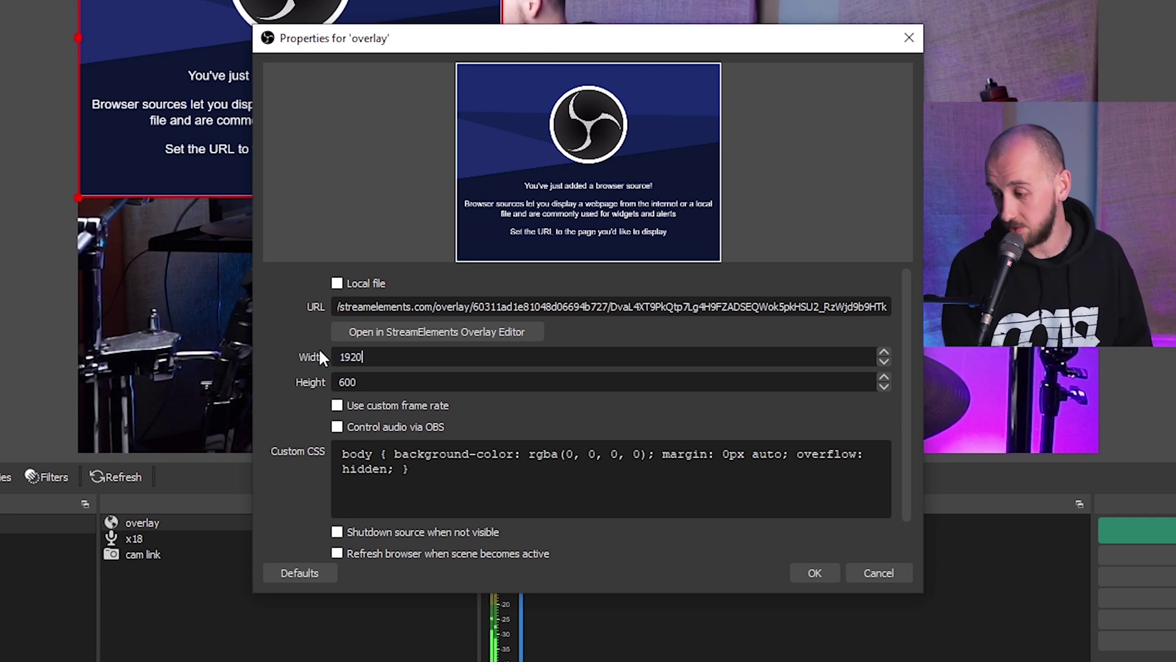
{"action": "double_click", "coordinate": [376, 381]}
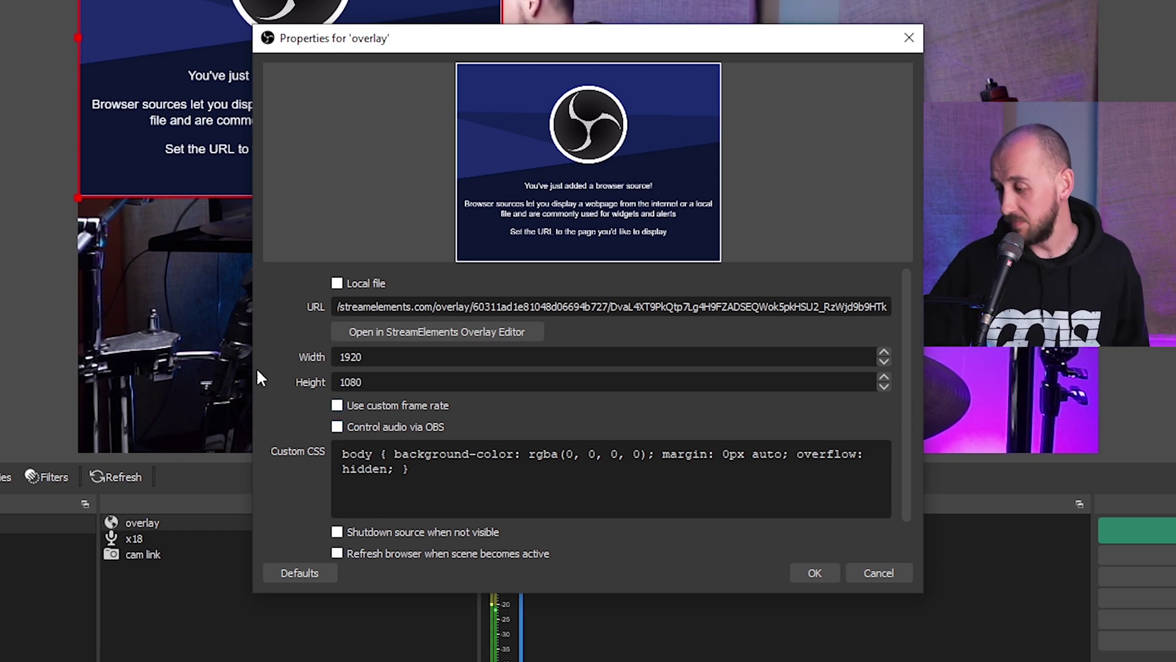
Step: Confirm the overlay settings and drag x18 below cam link, giving the order overlay, cam link, x18
{"action": "left_click", "coordinate": [819, 572]}
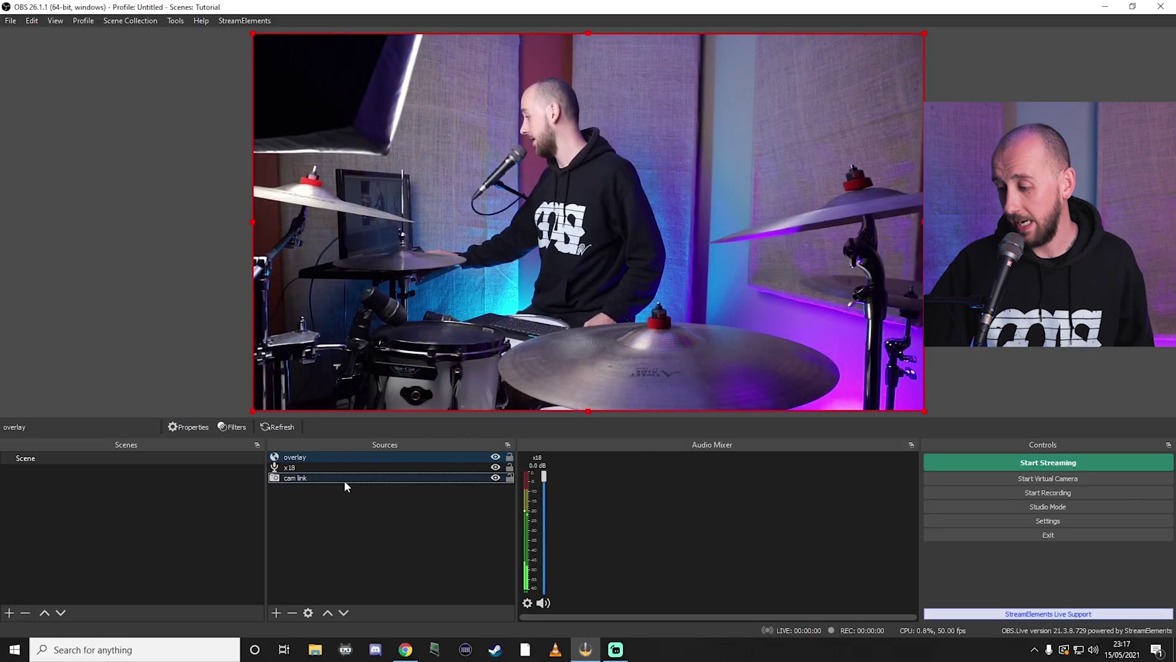
{"action": "left_click", "coordinate": [328, 455]}
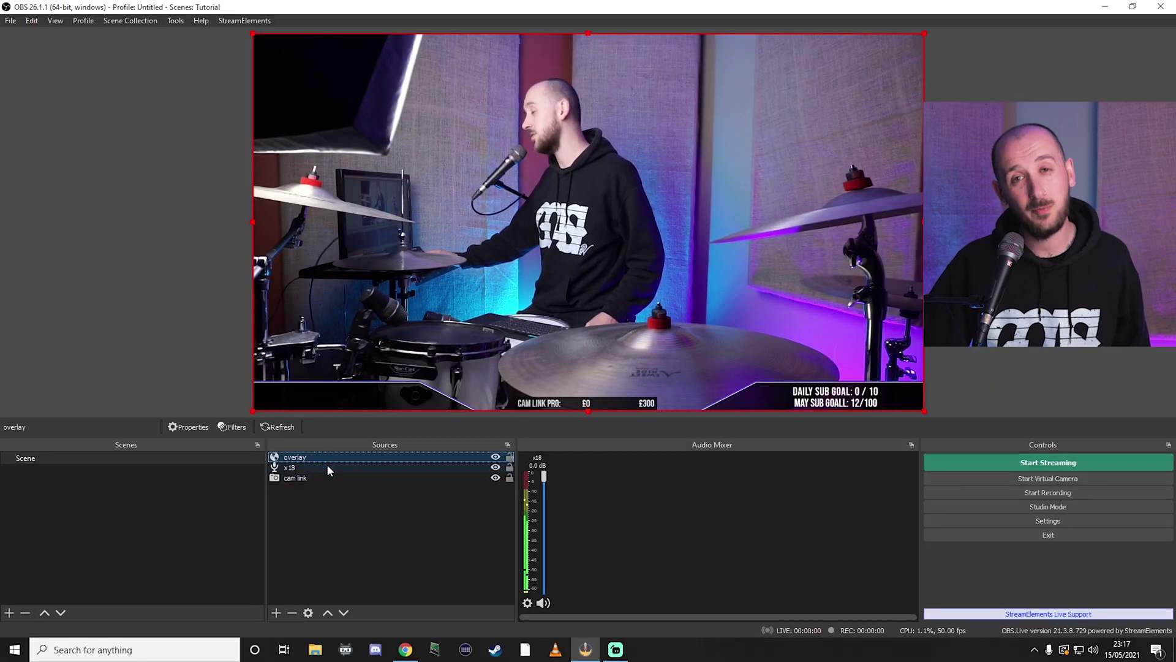
{"action": "left_click", "coordinate": [317, 477]}
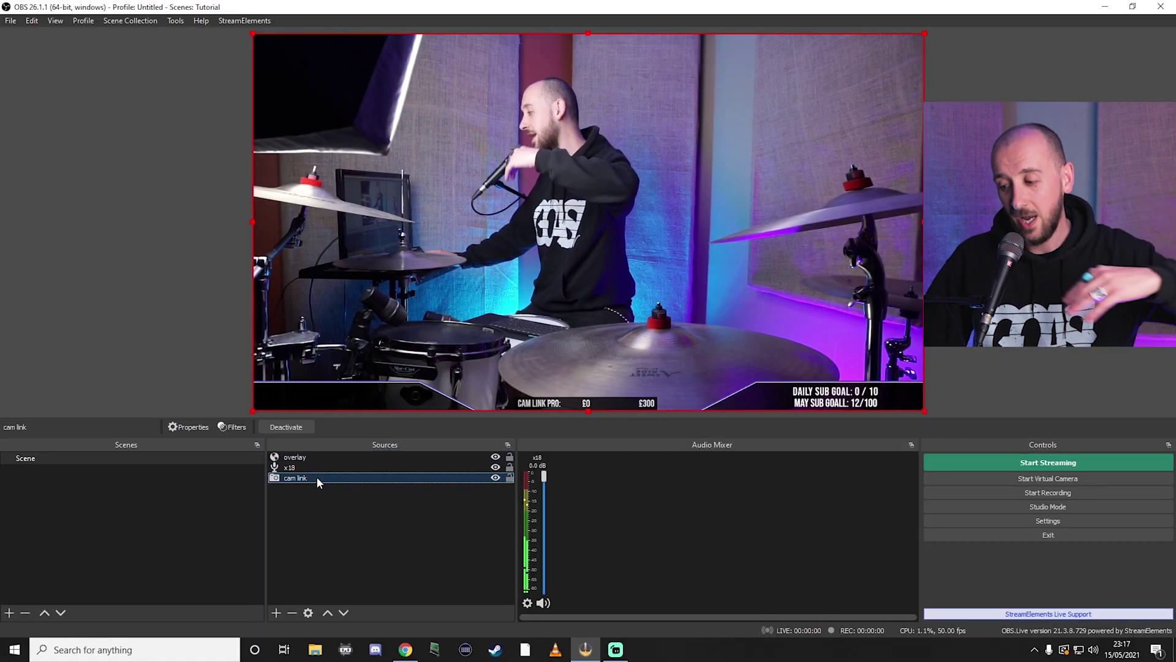
{"action": "left_click", "coordinate": [317, 466]}
{"action": "left_click", "coordinate": [315, 474]}
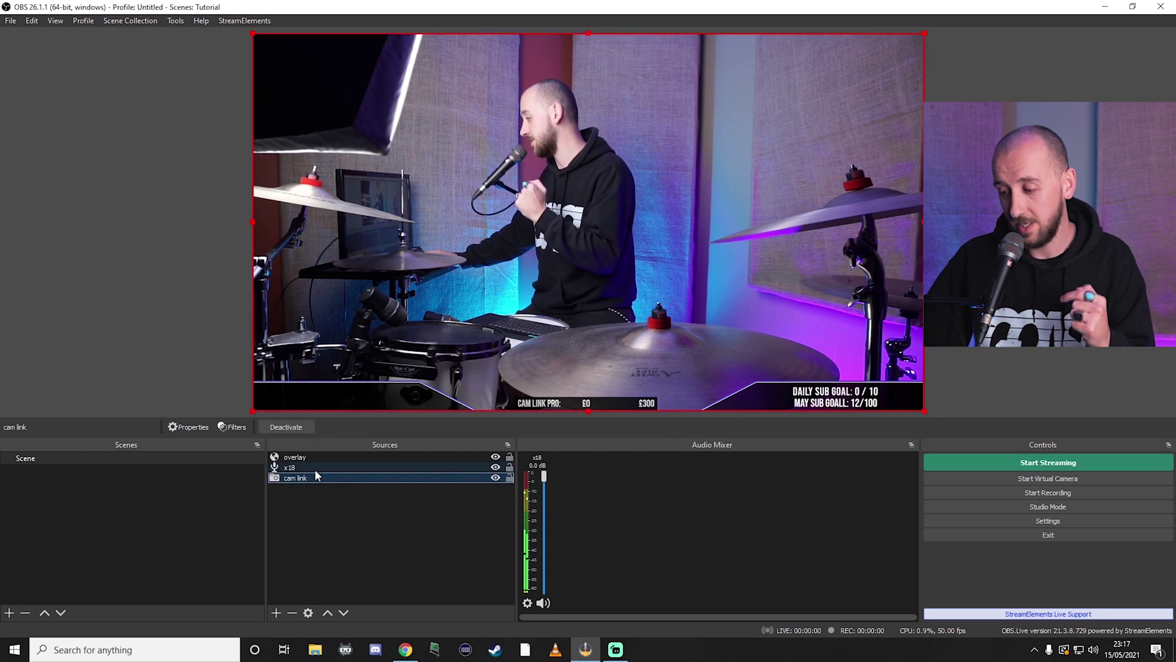
{"action": "left_click", "coordinate": [315, 466]}
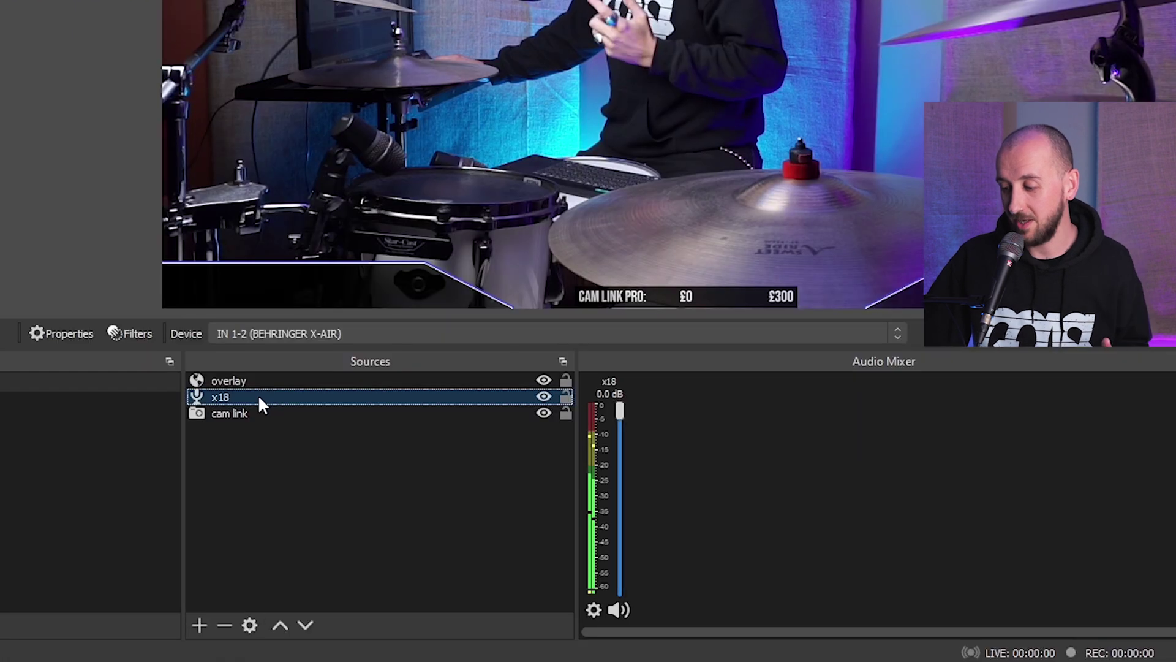
{"action": "left_click_drag", "start_coordinate": [259, 398], "coordinate": [259, 425]}
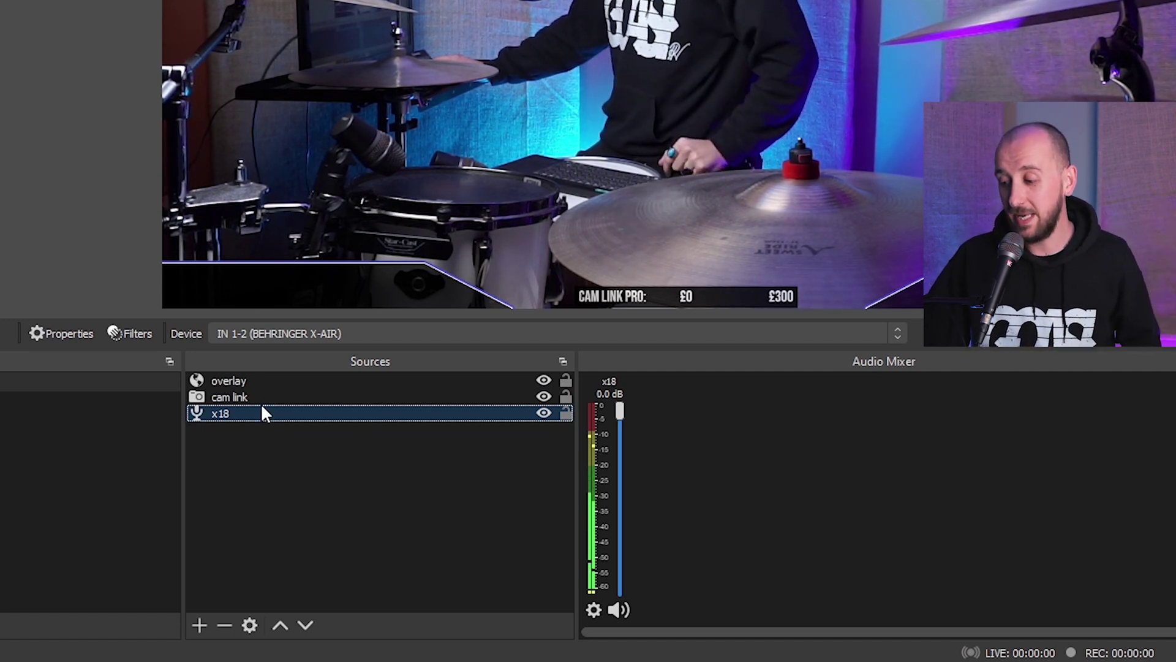
{"action": "left_click", "coordinate": [261, 400]}
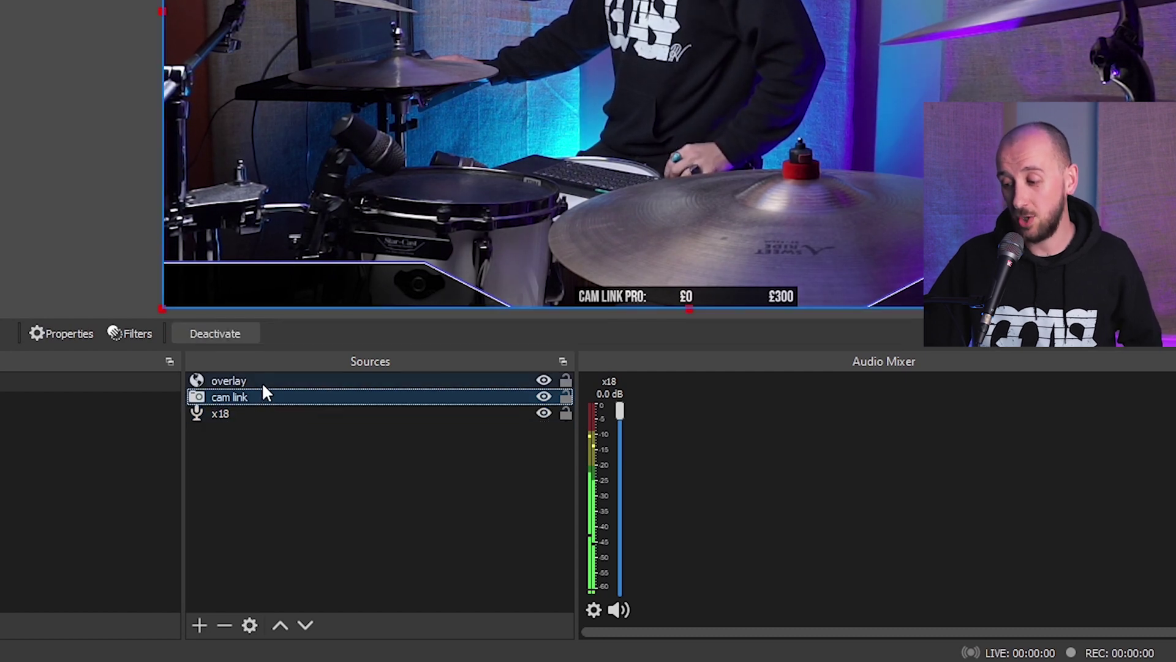
{"action": "left_click", "coordinate": [266, 380]}
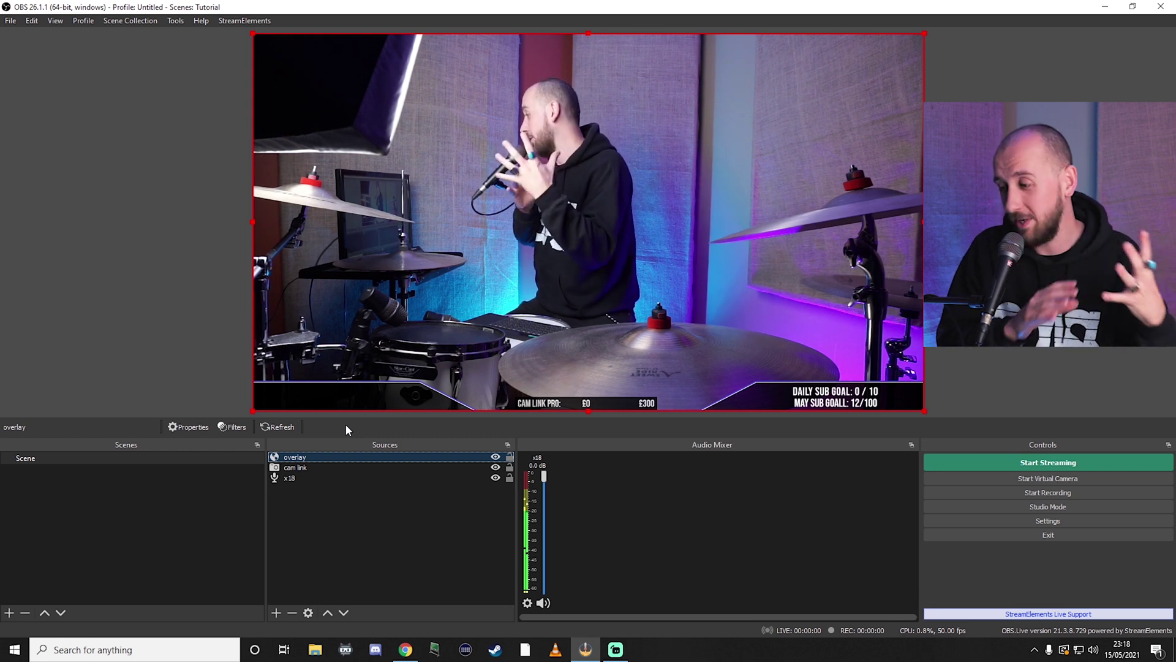
Step: Emulate a Follower event in the StreamElements overlay editor and return to OBS to watch it
{"action": "left_click", "coordinate": [406, 650]}
{"action": "left_click", "coordinate": [447, 605]}
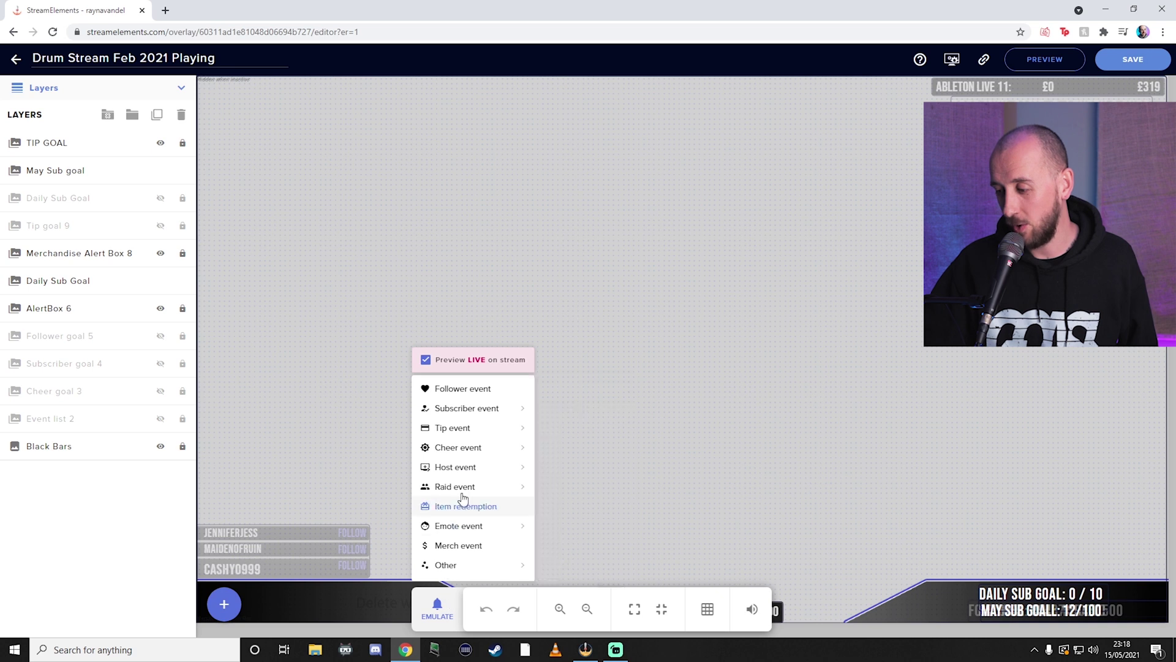
{"action": "left_click", "coordinate": [471, 392]}
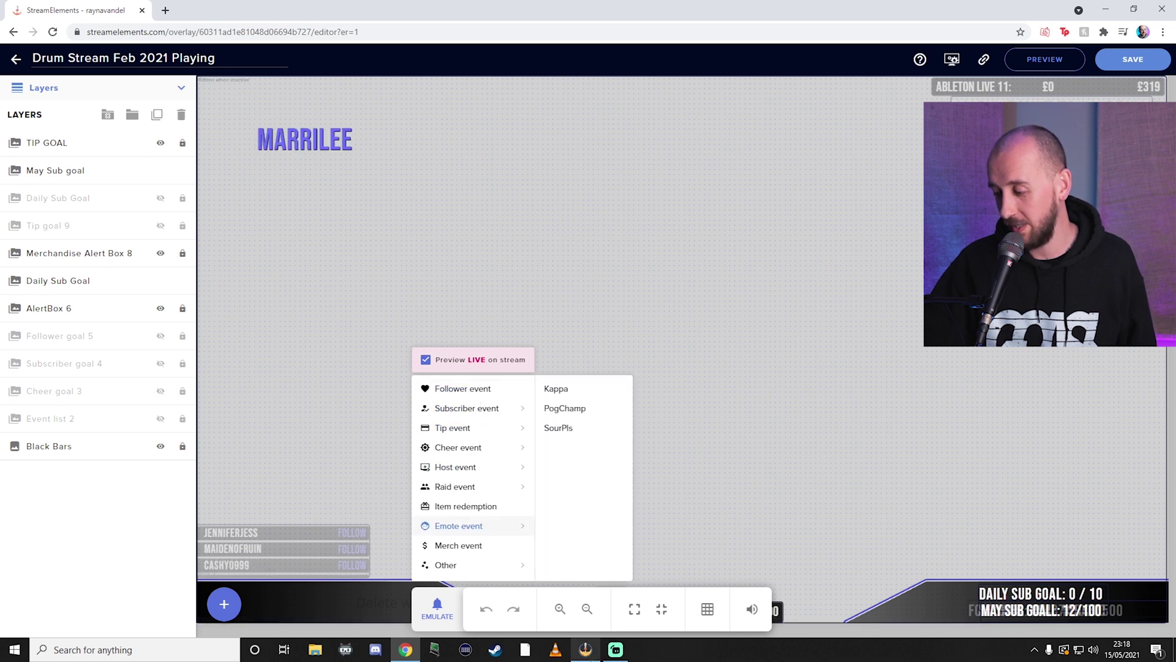
{"action": "key", "text": "alt+Tab"}
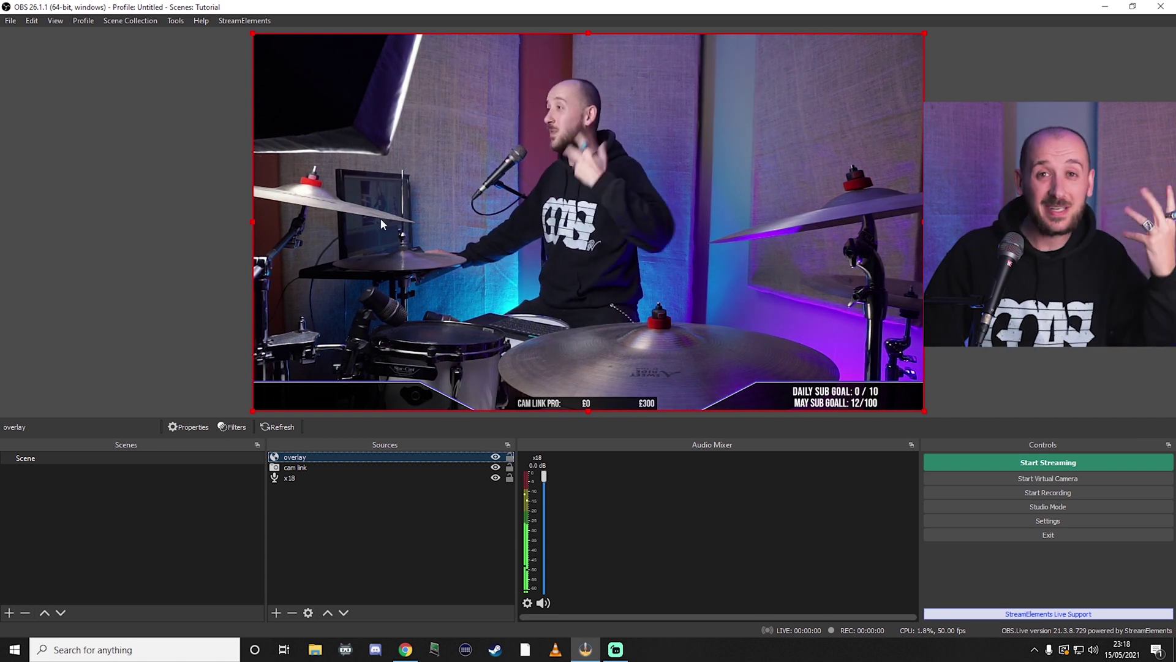
{"action": "left_click", "coordinate": [295, 467]}
{"action": "left_click", "coordinate": [294, 457]}
{"action": "left_click", "coordinate": [295, 469]}
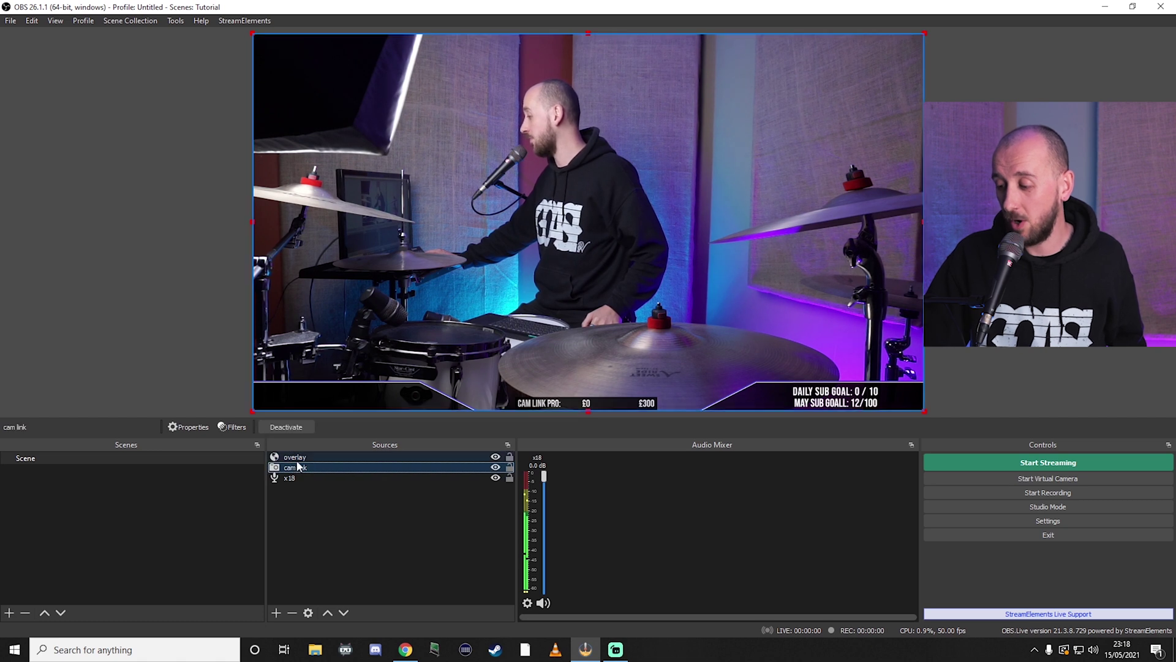
{"action": "left_click", "coordinate": [296, 458]}
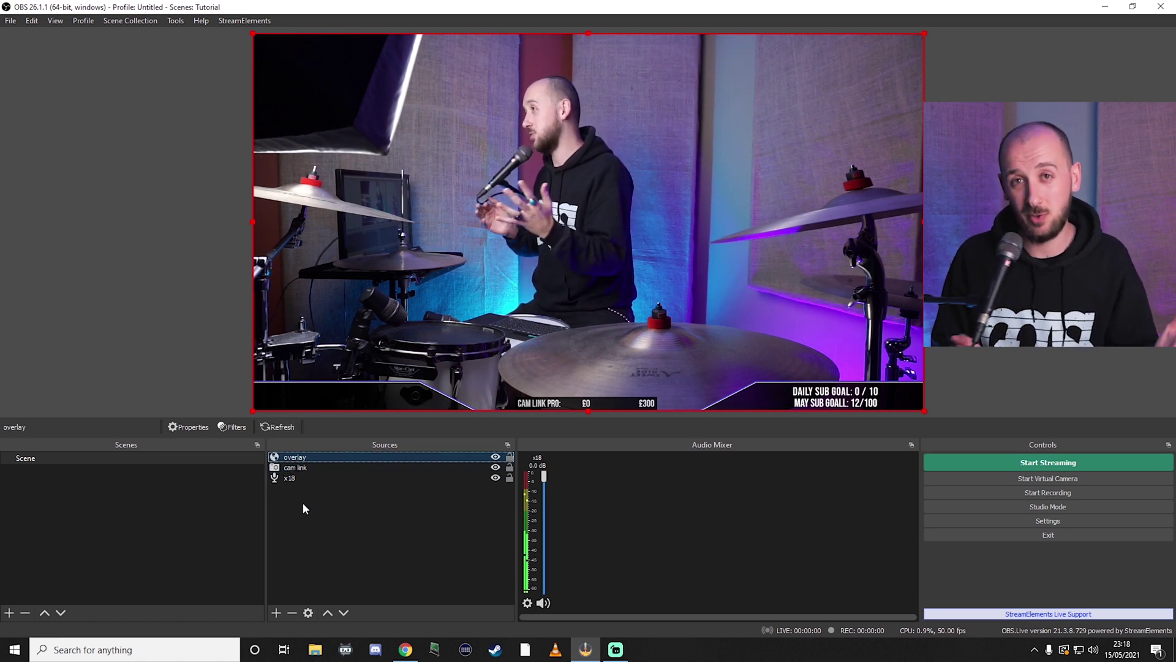